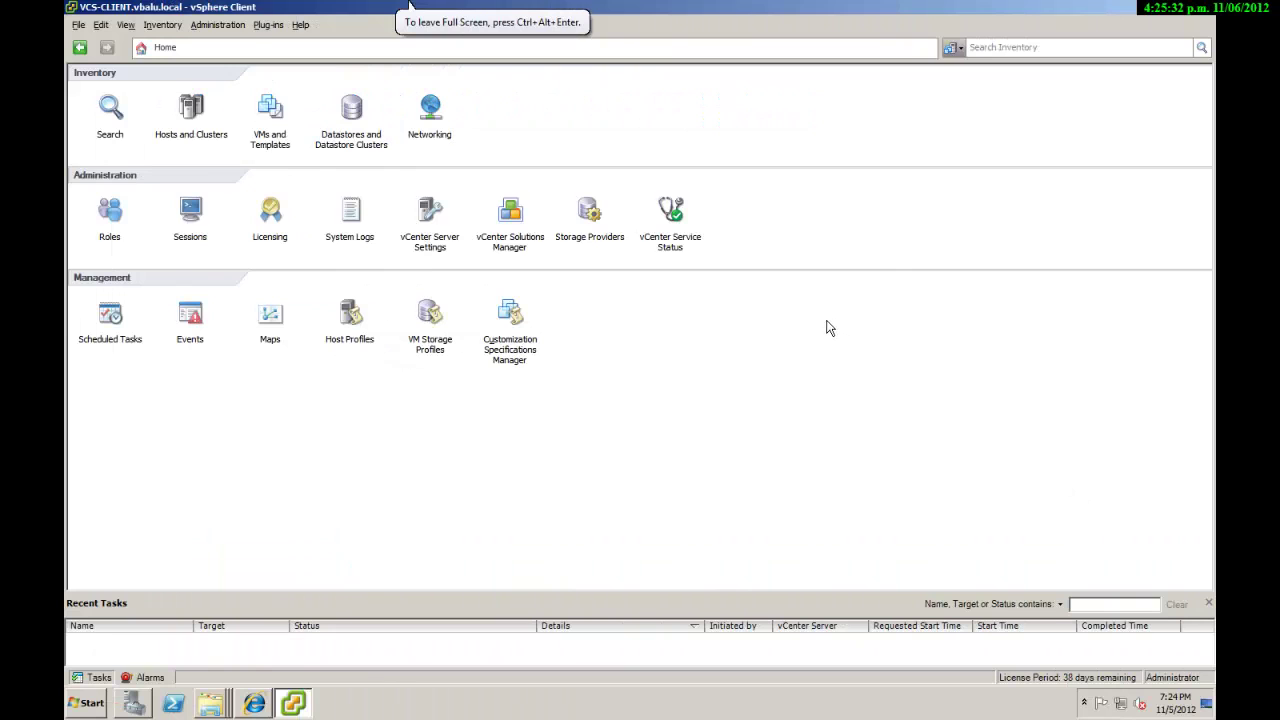
- Show the alarm definitions of the Balu-03-Alarm virtual machine in the Hosts and Clusters inventory
{"action": "left_click", "coordinate": [193, 112]}
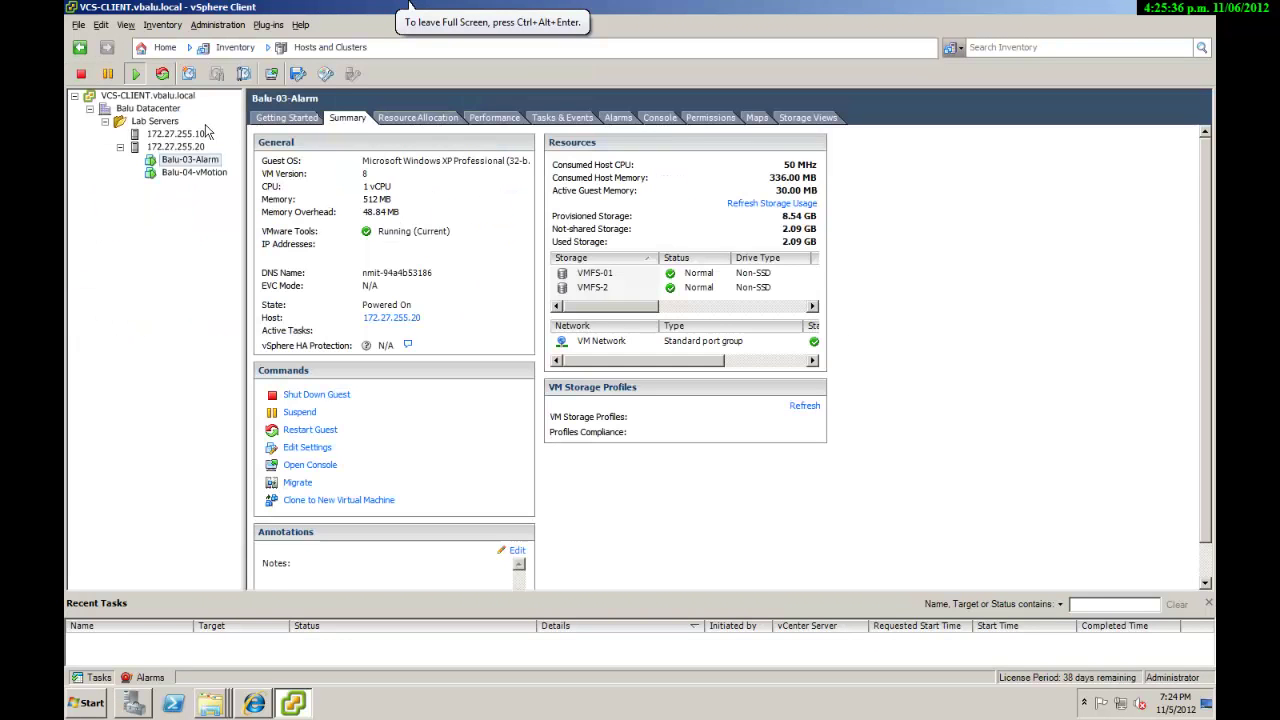
{"action": "left_click", "coordinate": [207, 164]}
{"action": "left_click", "coordinate": [207, 162]}
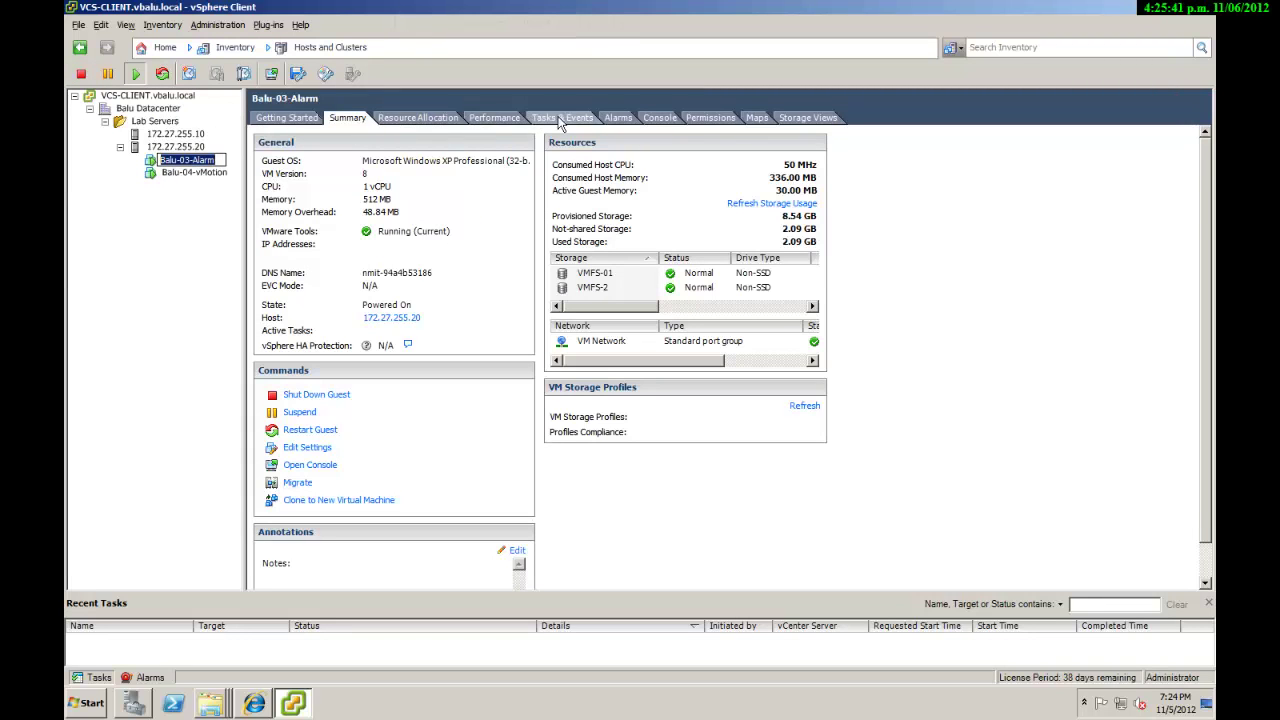
{"action": "left_click", "coordinate": [616, 121]}
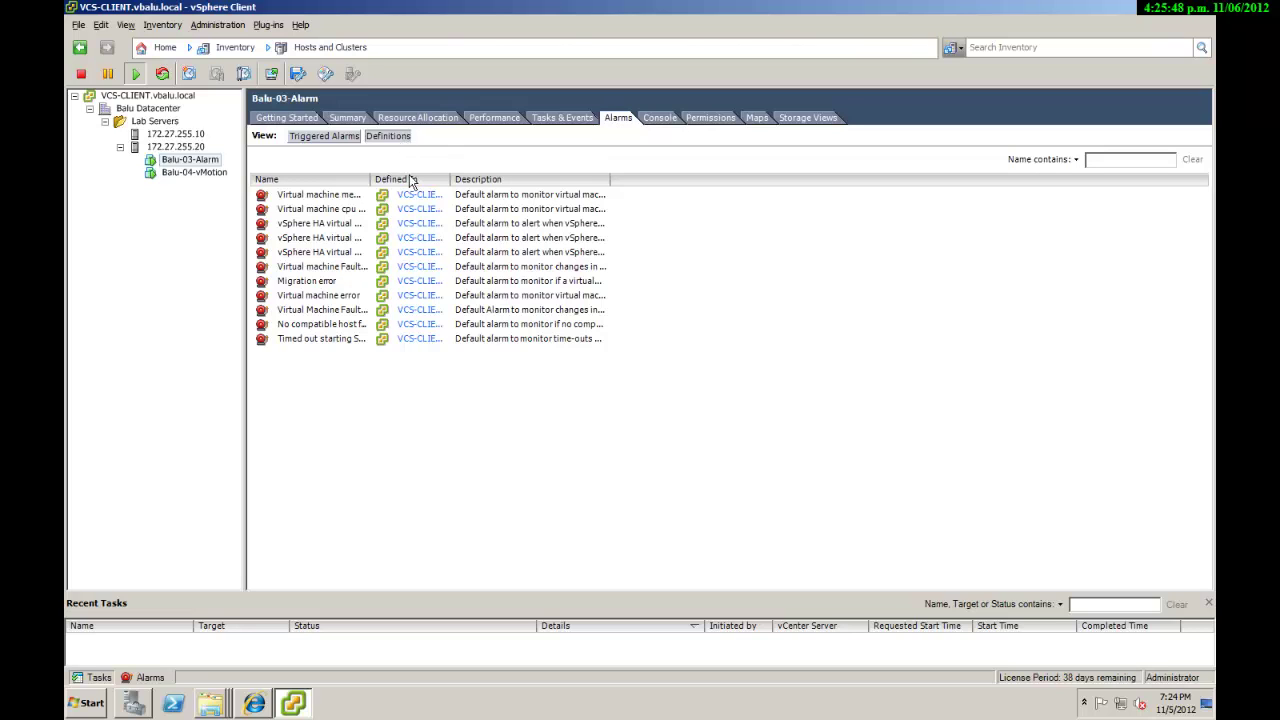
- Start a new alarm on the virtual machine and name it VM CPU Usage!!!
{"action": "right_click", "coordinate": [335, 372]}
{"action": "left_click", "coordinate": [364, 386]}
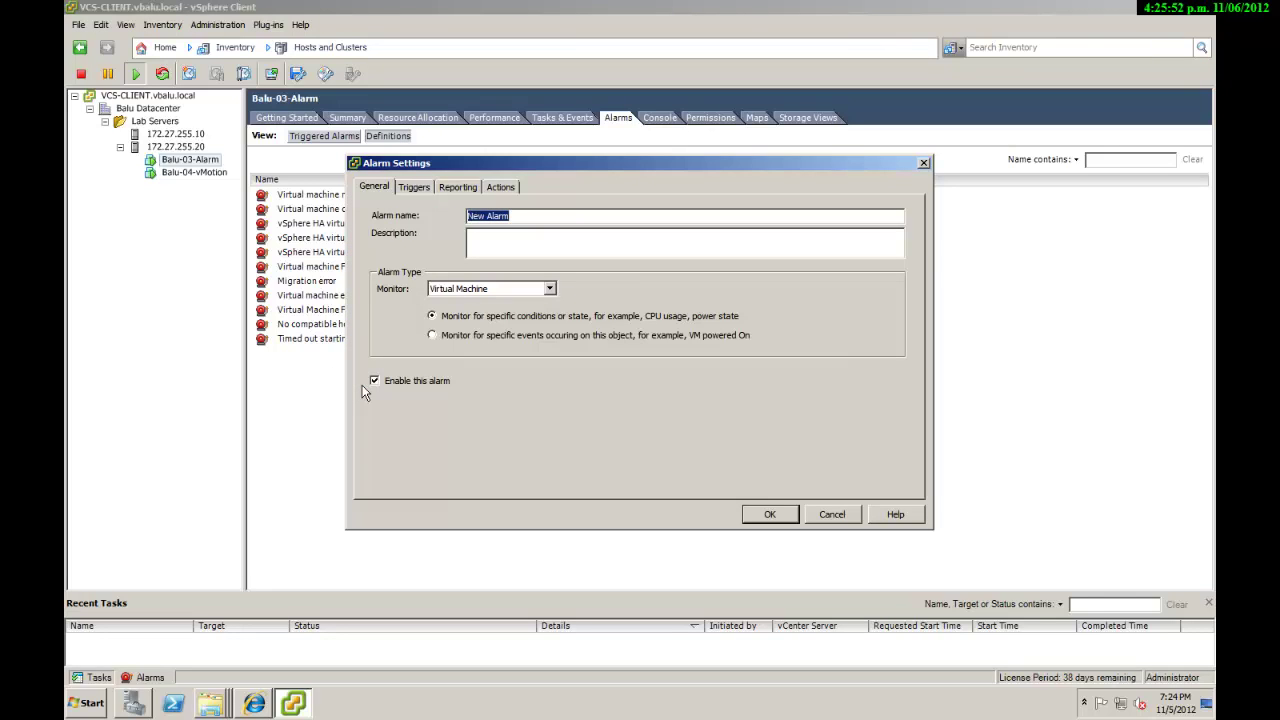
{"action": "key", "text": "BackSpace"}
{"action": "type", "text": "VM CPU Usage Alarm"}
{"action": "left_click", "coordinate": [508, 337]}
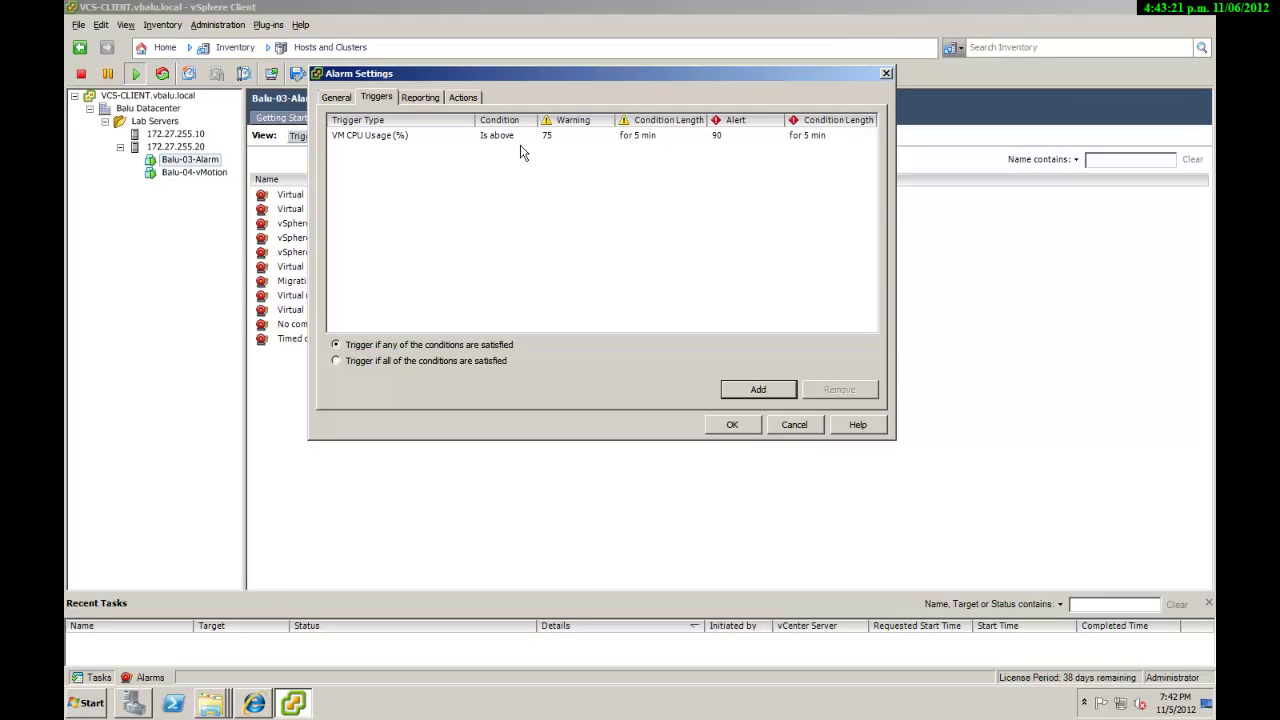
- Set the VM CPU Usage trigger to warn when usage is above 25 percent for 5 min
{"action": "left_click", "coordinate": [512, 138]}
{"action": "left_click", "coordinate": [512, 146]}
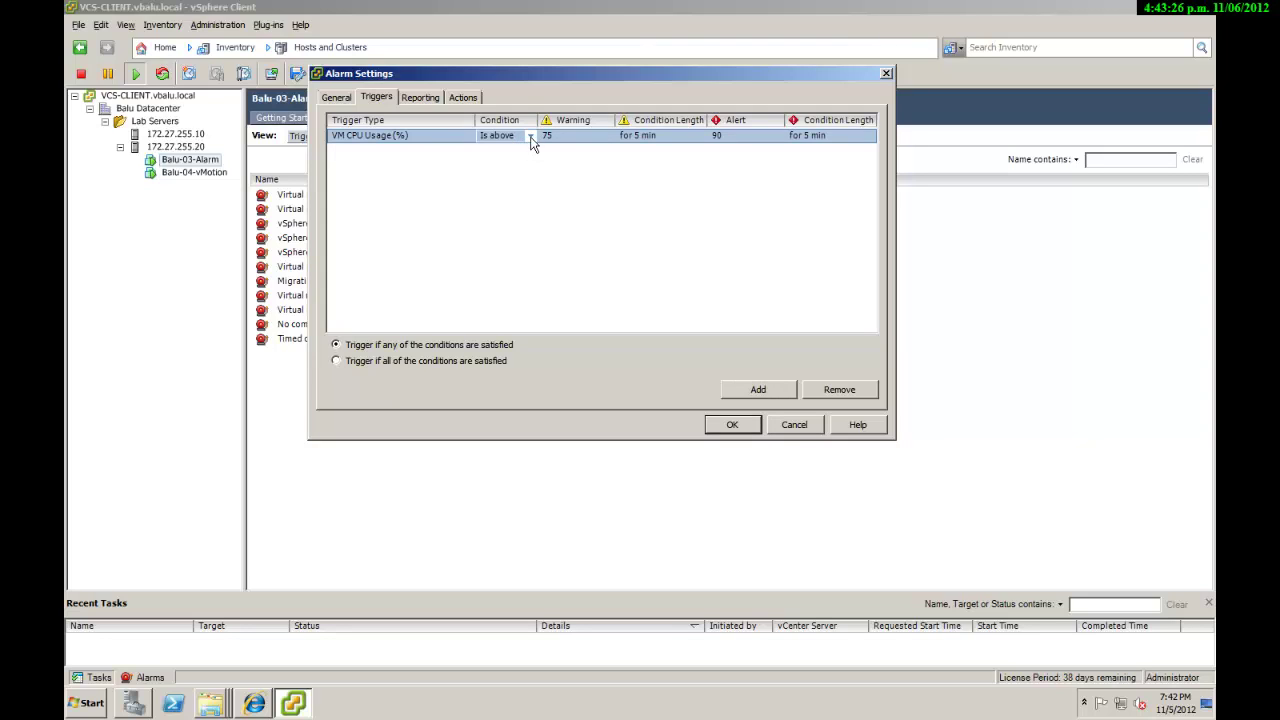
{"action": "left_click", "coordinate": [530, 140]}
{"action": "left_click", "coordinate": [533, 147]}
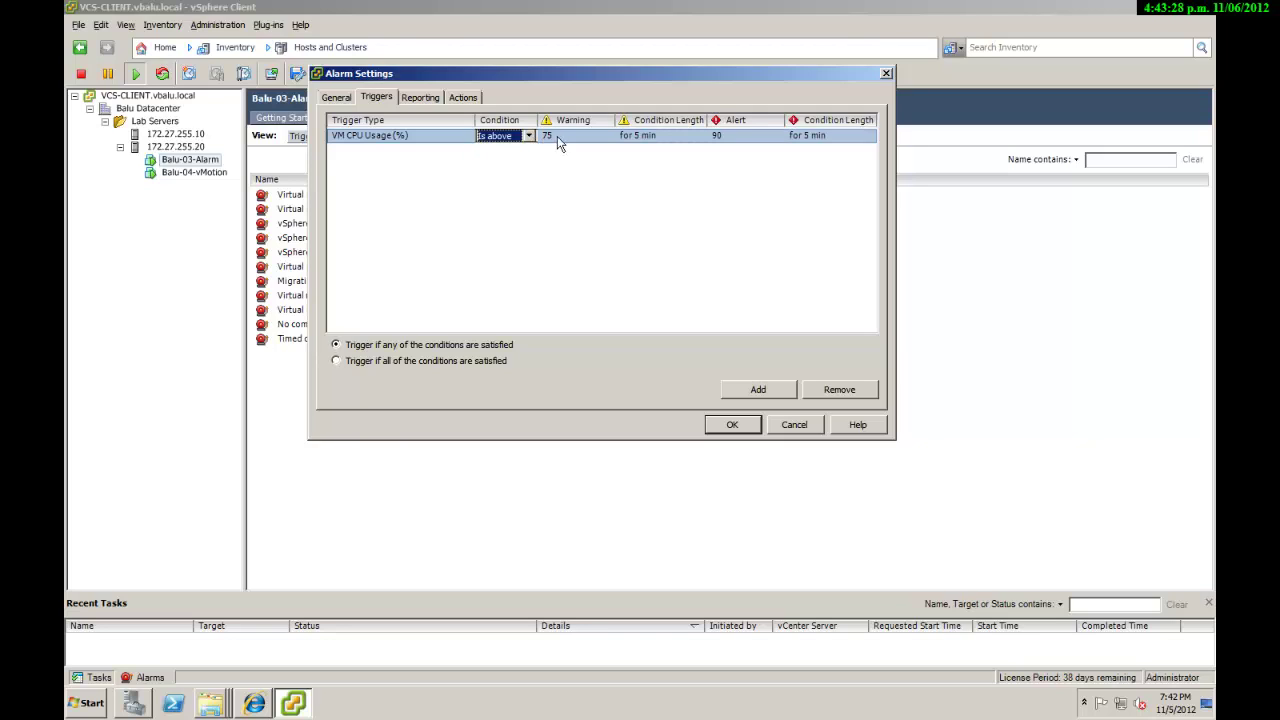
{"action": "left_click", "coordinate": [562, 136]}
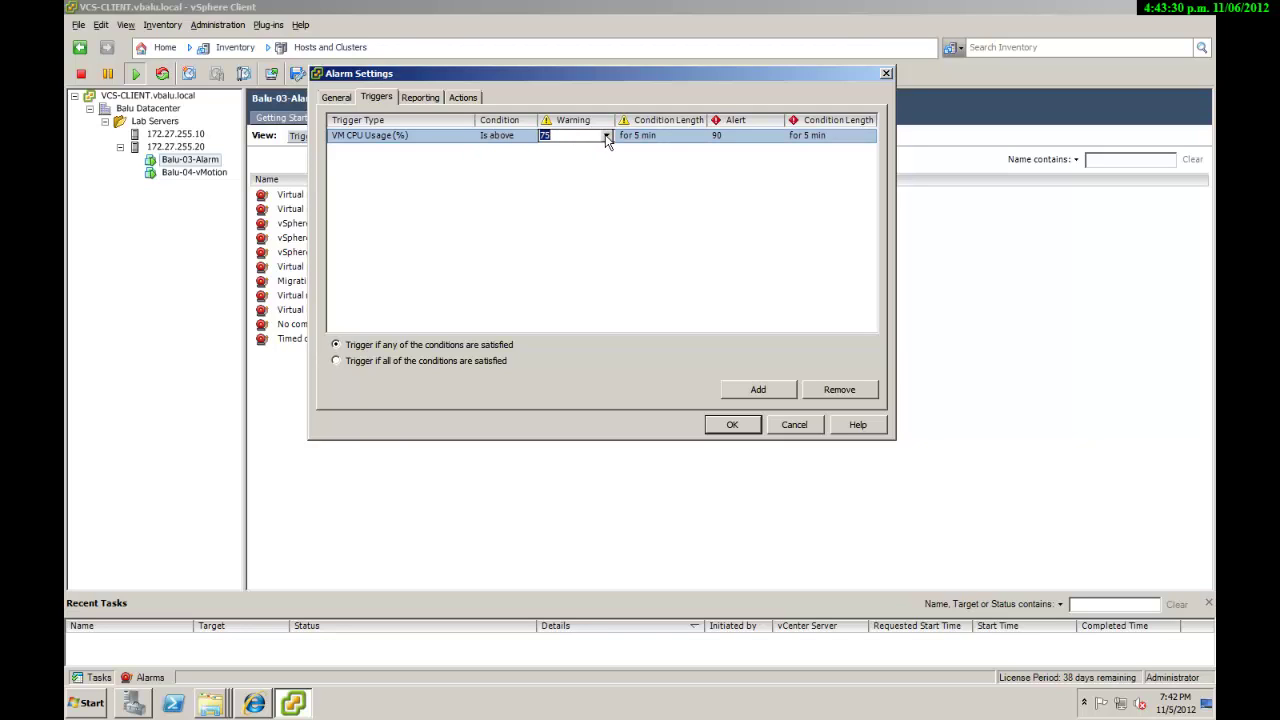
{"action": "left_click", "coordinate": [605, 135]}
{"action": "left_click", "coordinate": [605, 136]}
{"action": "left_click", "coordinate": [586, 136]}
{"action": "type", "text": "25"}
{"action": "left_click", "coordinate": [660, 140]}
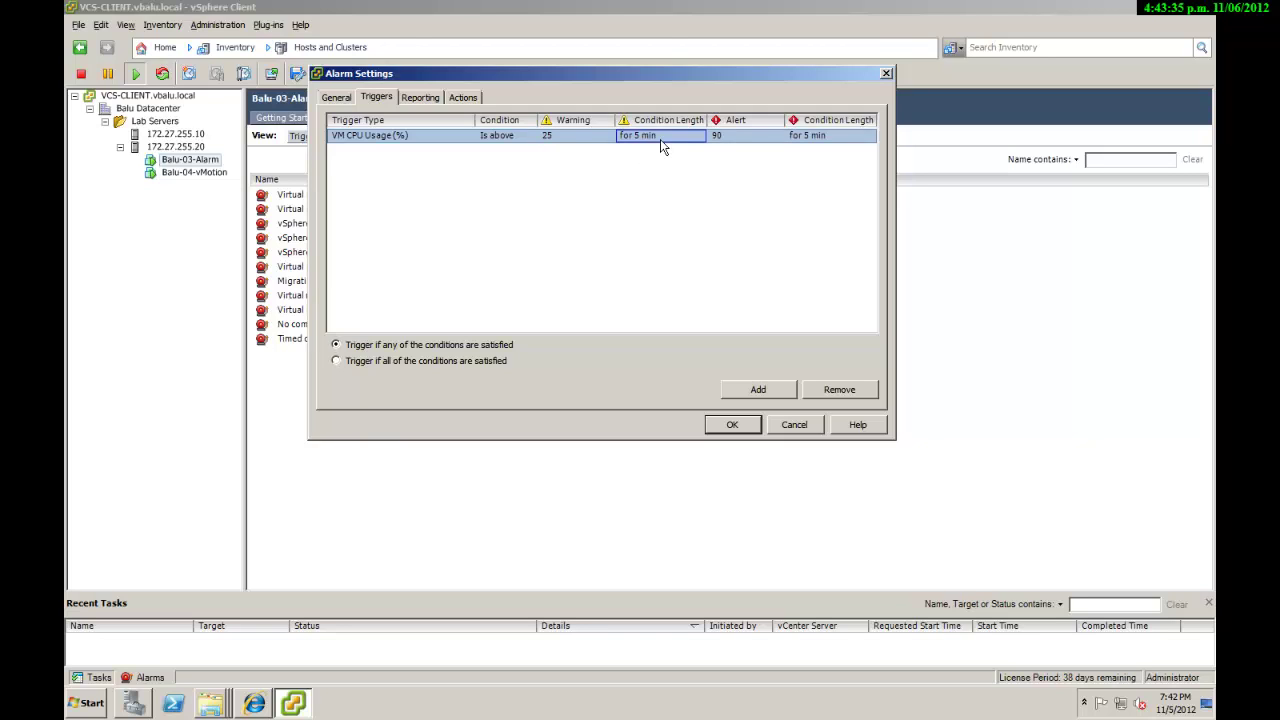
- Set the CPU usage trigger's alert threshold to 50 percent with a condition length of 5 min
{"action": "left_click", "coordinate": [720, 137]}
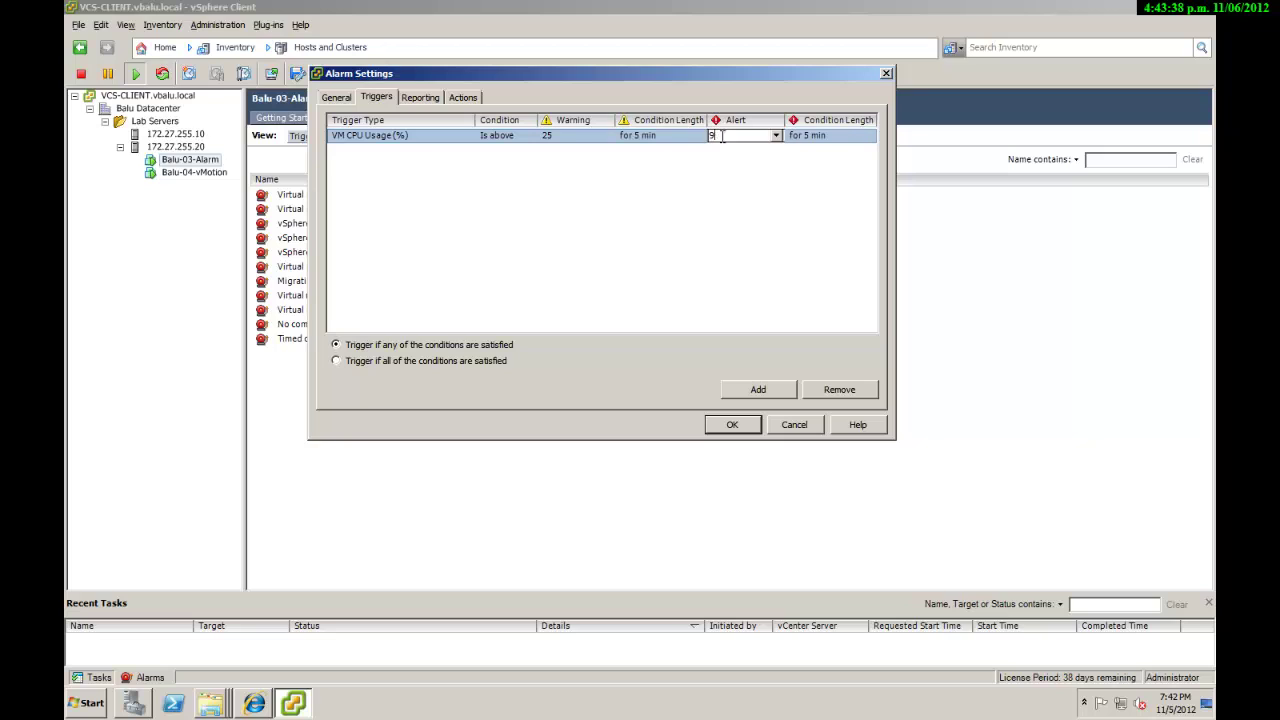
{"action": "key", "text": "BackSpace"}
{"action": "type", "text": "50"}
{"action": "left_click", "coordinate": [815, 137]}
{"action": "left_click", "coordinate": [816, 137]}
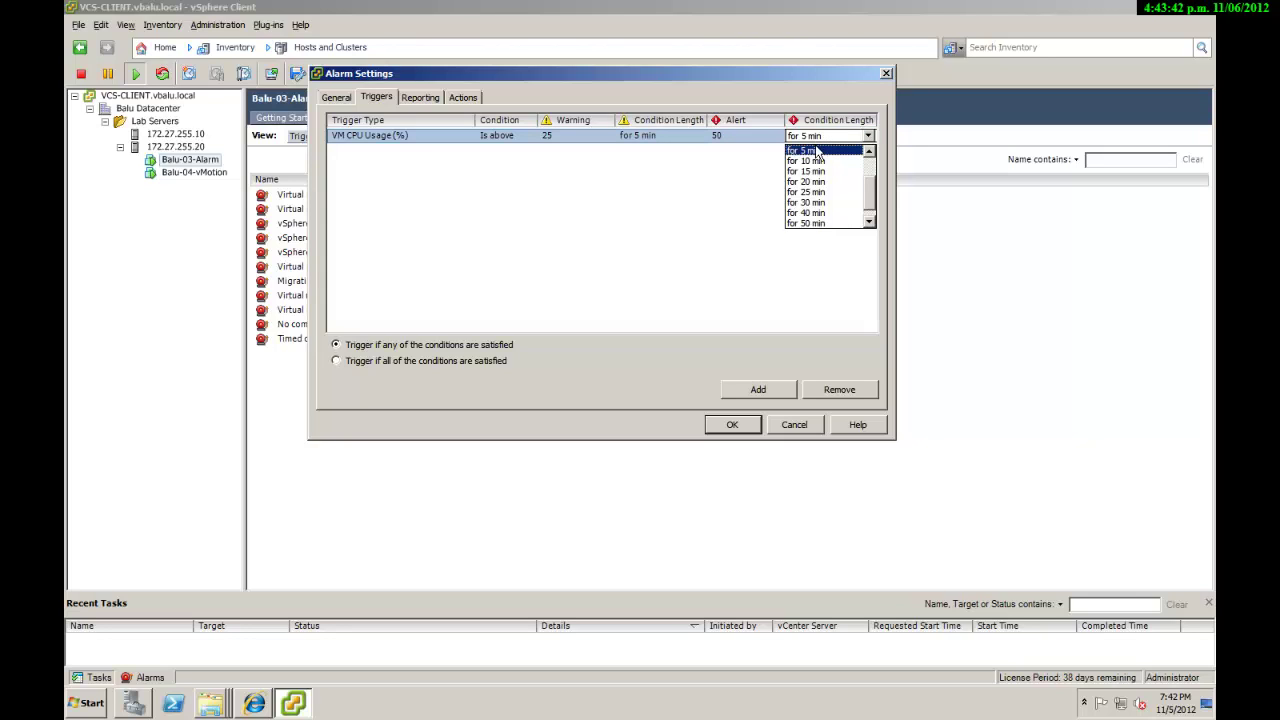
{"action": "left_click", "coordinate": [816, 151]}
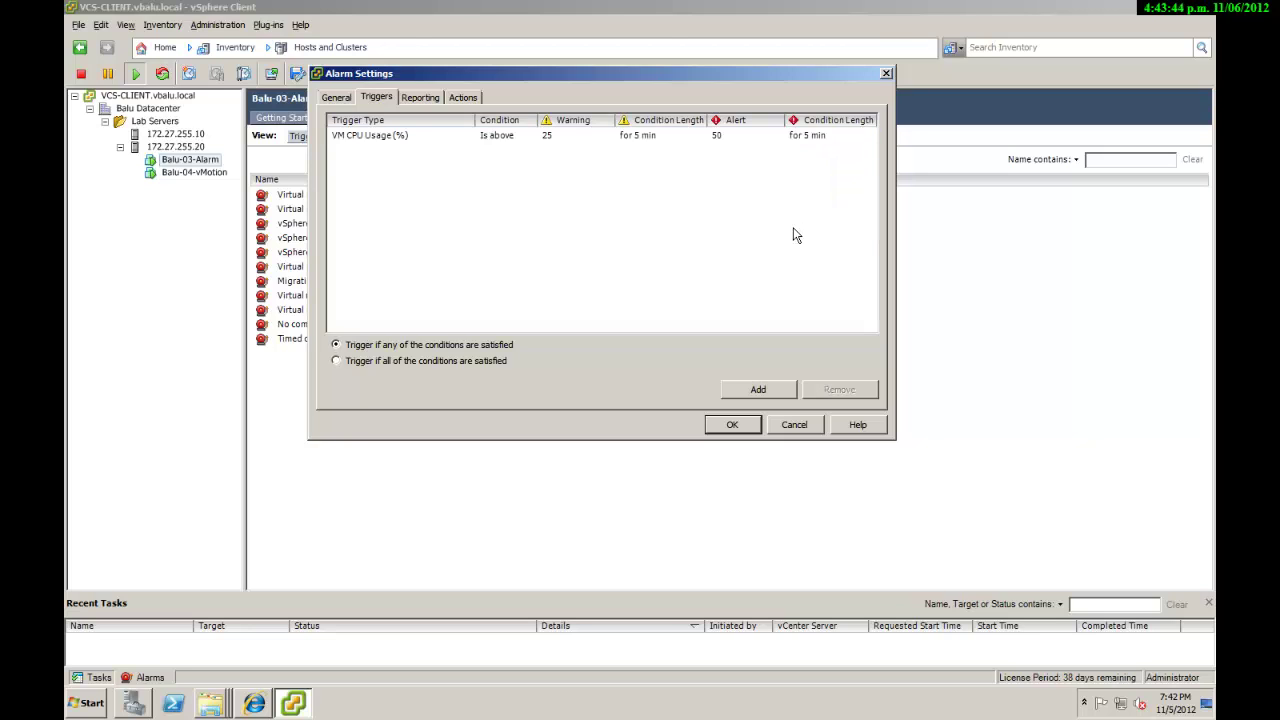
- Review the alarm's reporting settings and add an alarm action that suspends the VM
{"action": "left_click", "coordinate": [436, 100]}
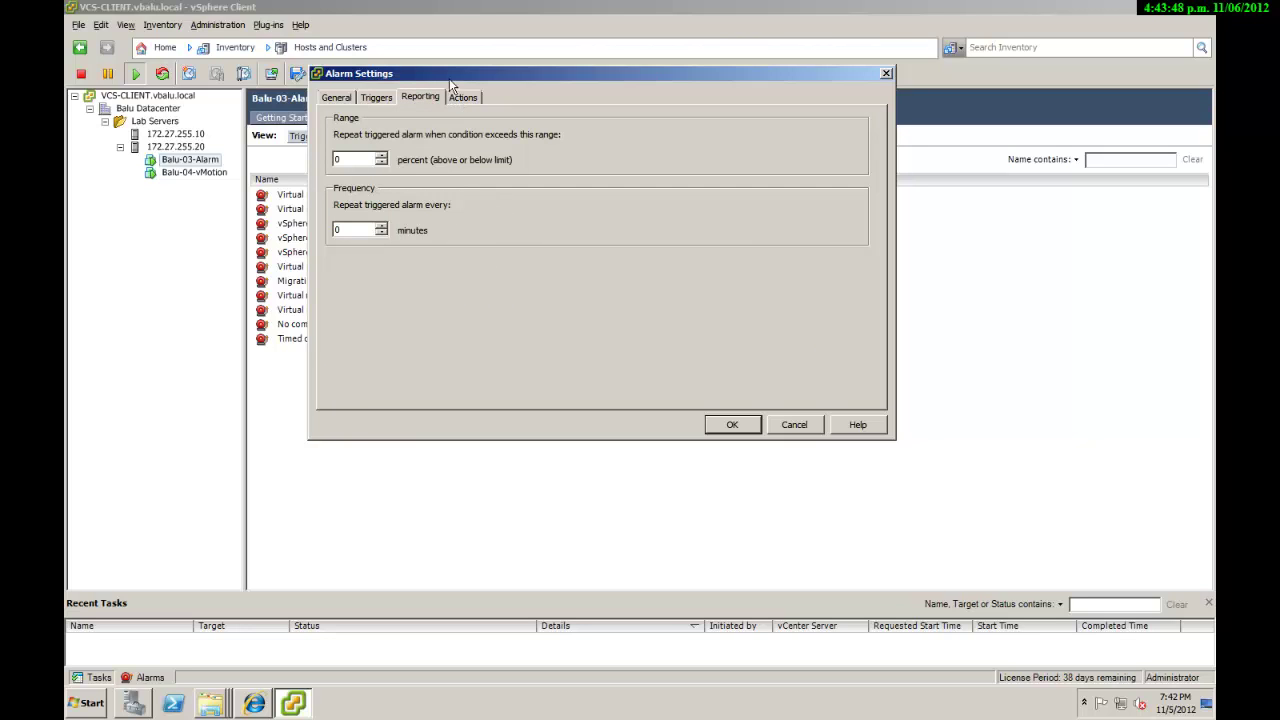
{"action": "left_click", "coordinate": [463, 100]}
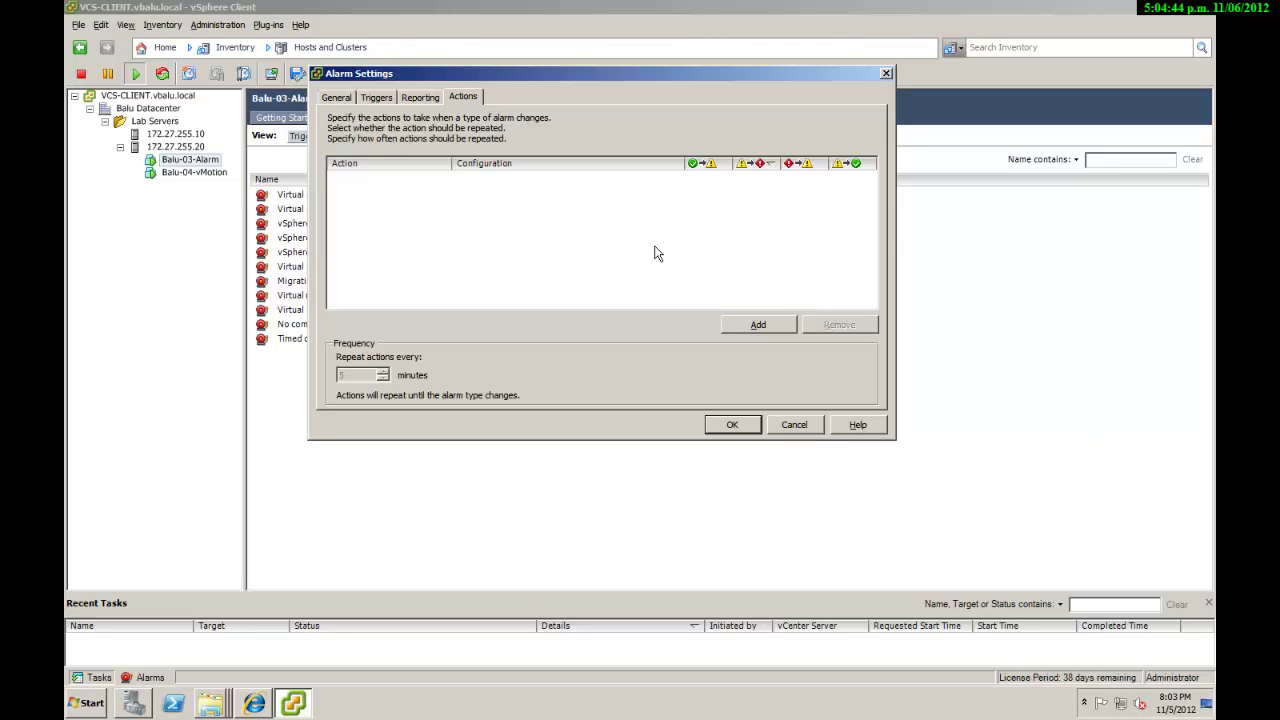
{"action": "left_click", "coordinate": [762, 326]}
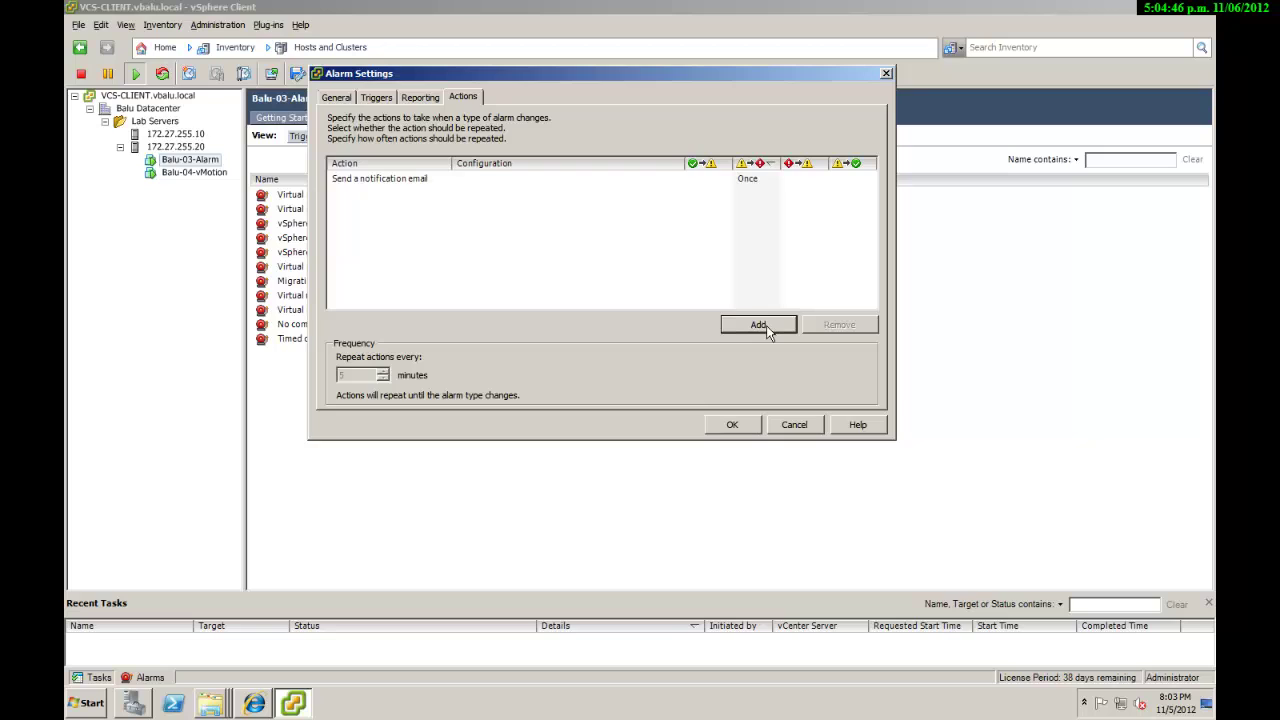
{"action": "left_click", "coordinate": [445, 186]}
{"action": "left_click", "coordinate": [444, 182]}
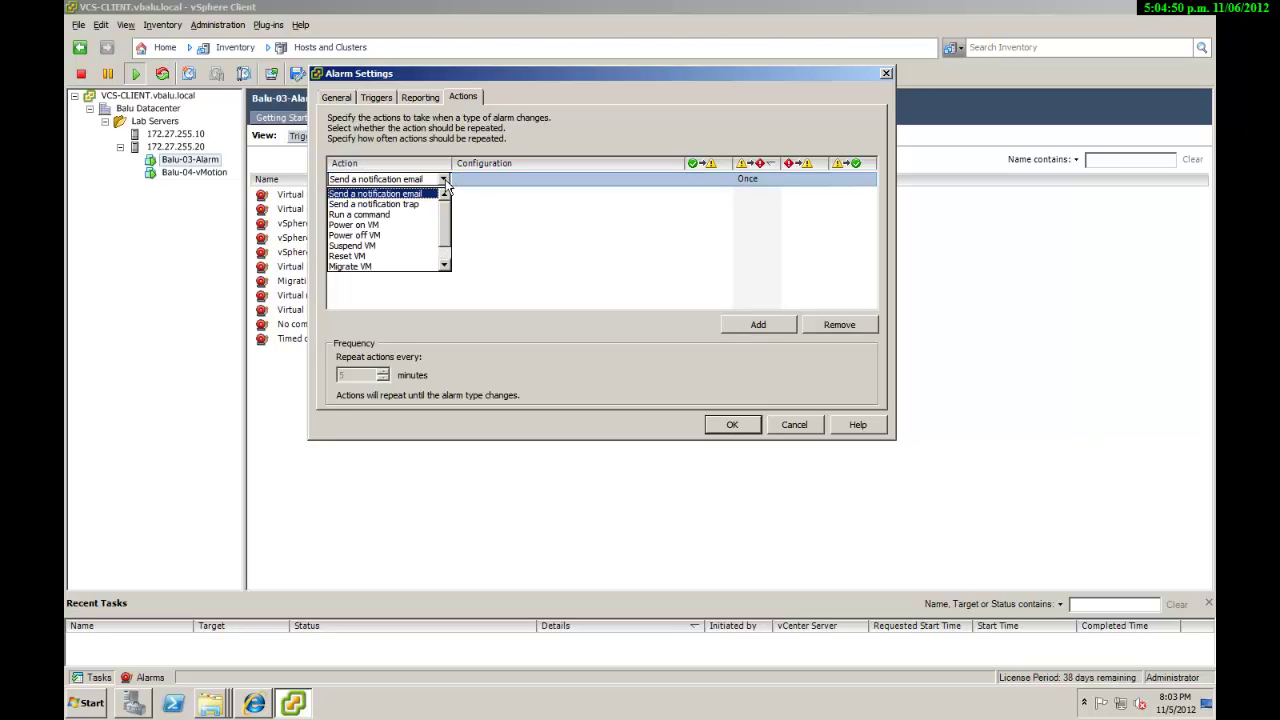
{"action": "left_click", "coordinate": [410, 245]}
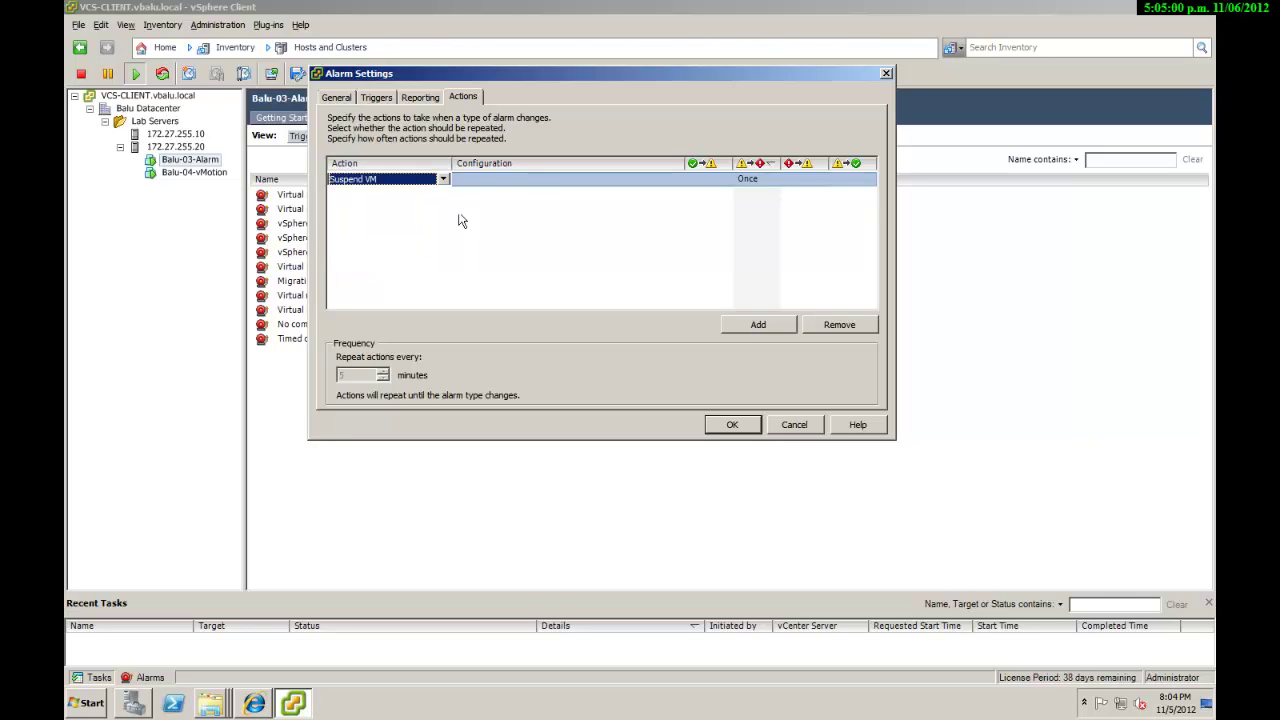
{"action": "left_click", "coordinate": [545, 185]}
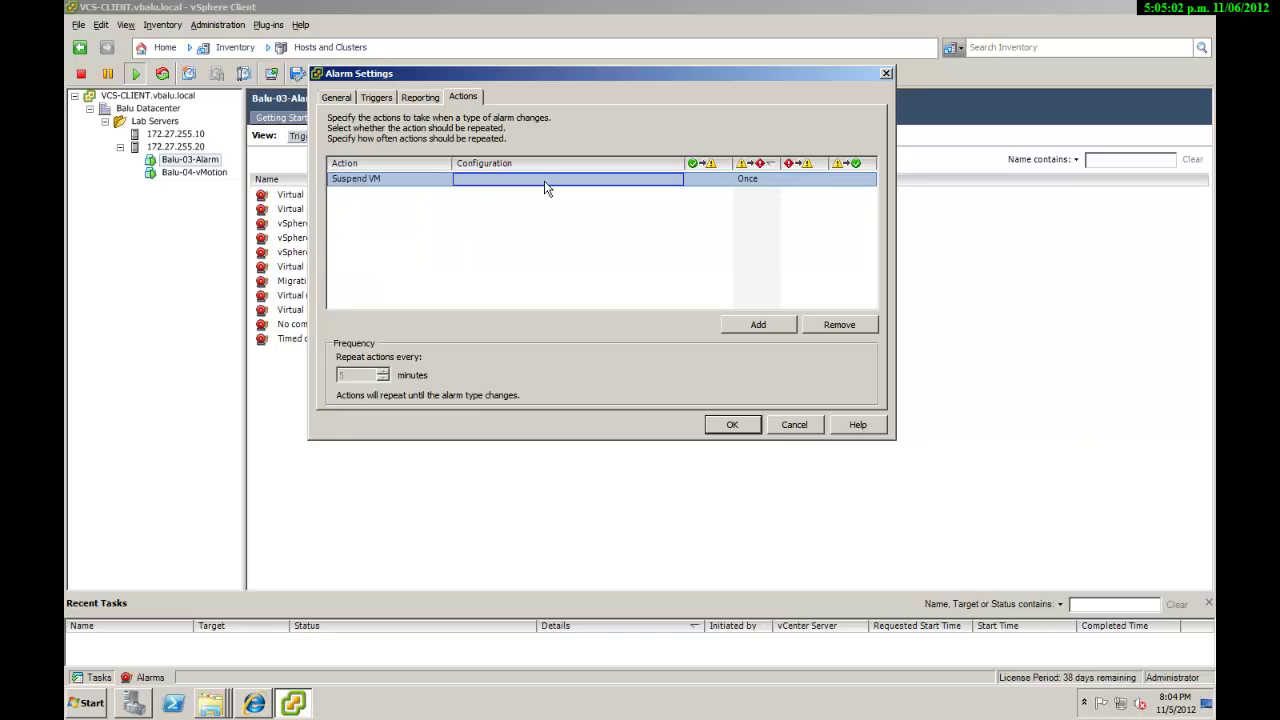
- Have the Suspend VM action run once on both normal-to-warning and warning-to-alert changes, and save the alarm
{"action": "left_click", "coordinate": [727, 184]}
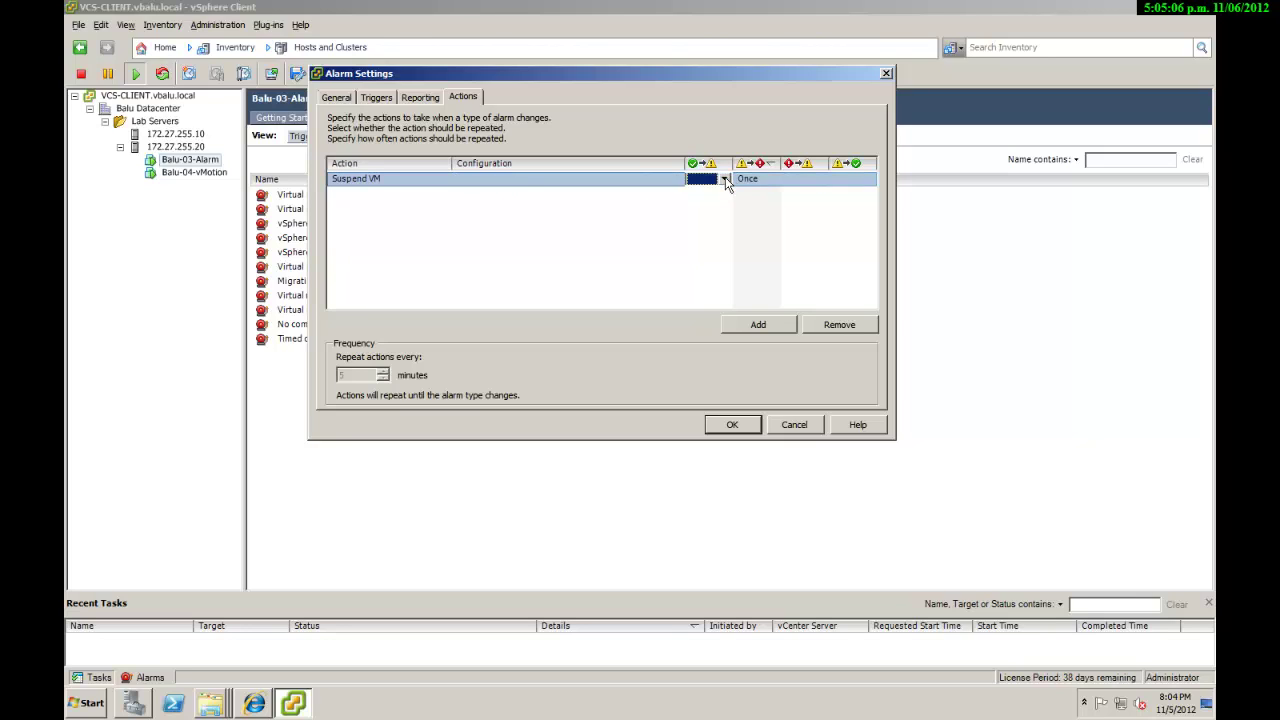
{"action": "left_click", "coordinate": [727, 184]}
{"action": "left_click", "coordinate": [727, 206]}
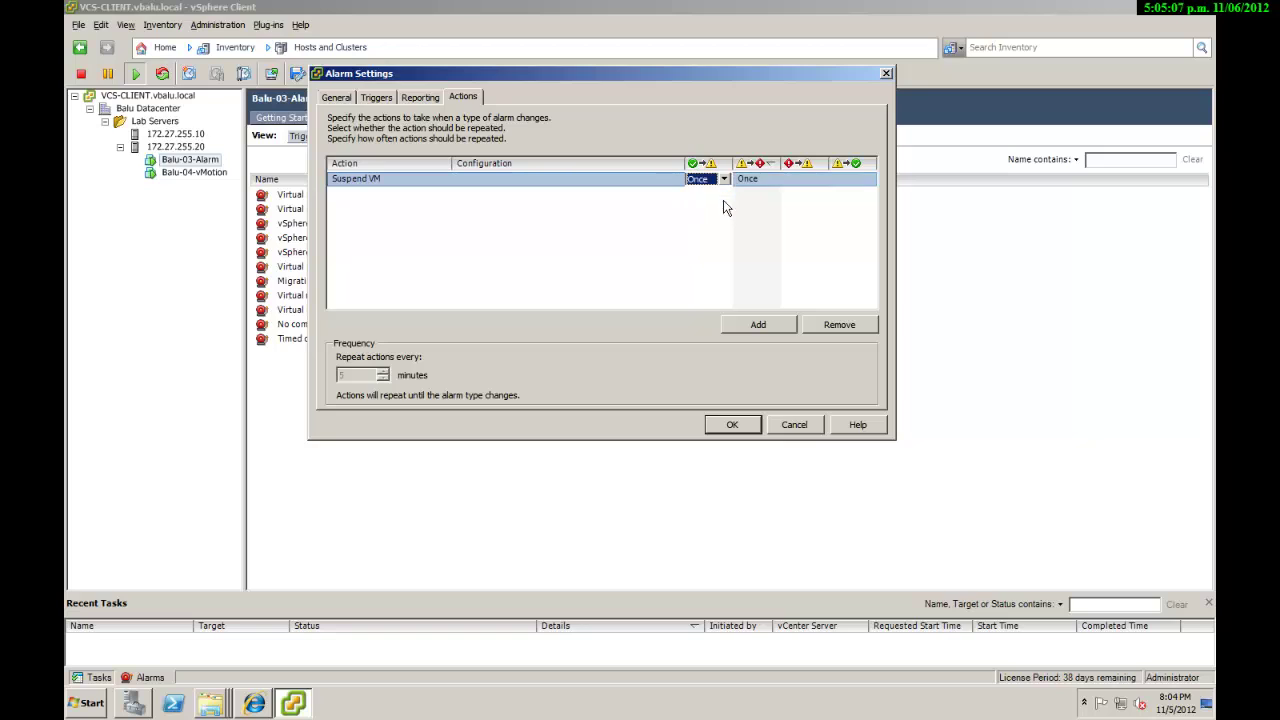
{"action": "left_click", "coordinate": [769, 176]}
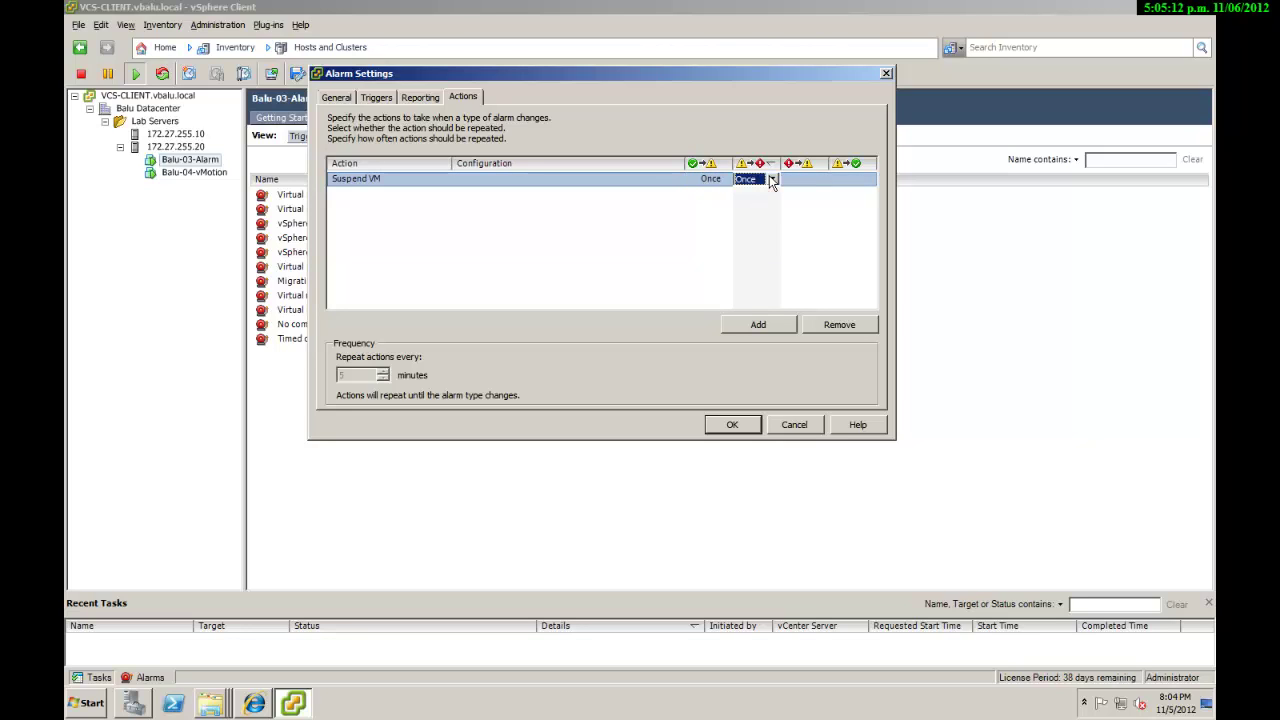
{"action": "left_click", "coordinate": [772, 179]}
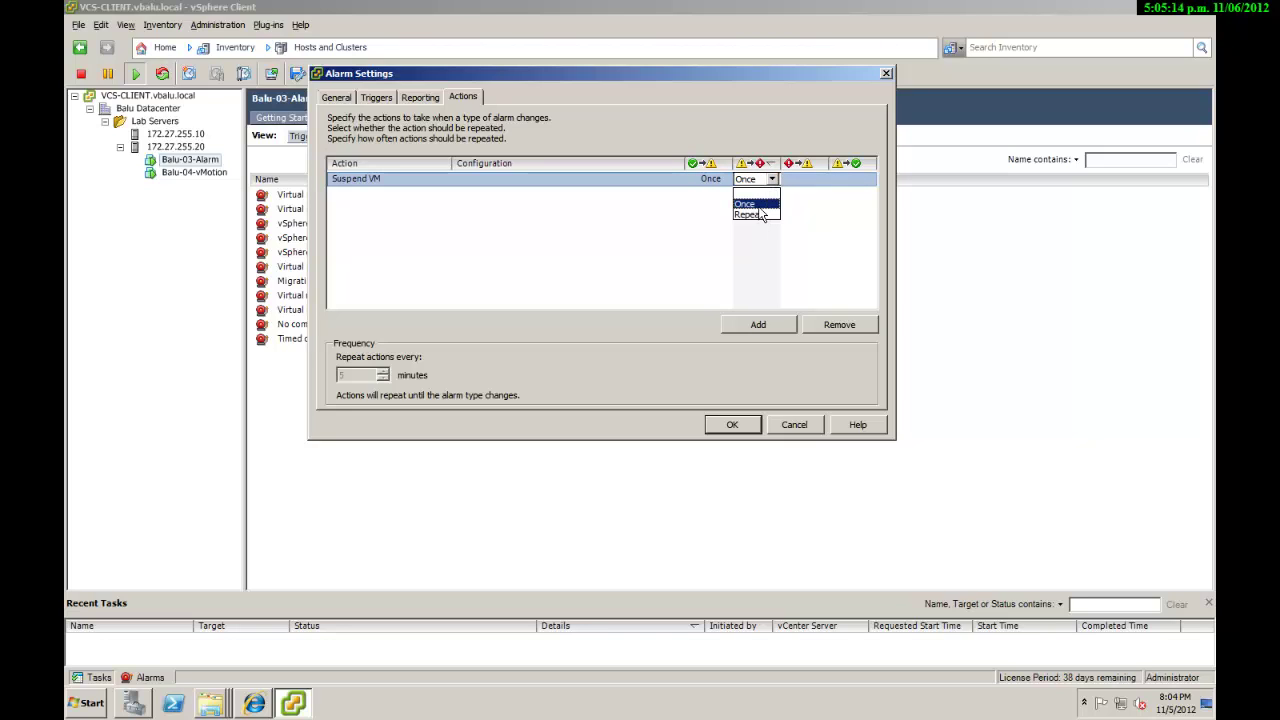
{"action": "left_click", "coordinate": [758, 205]}
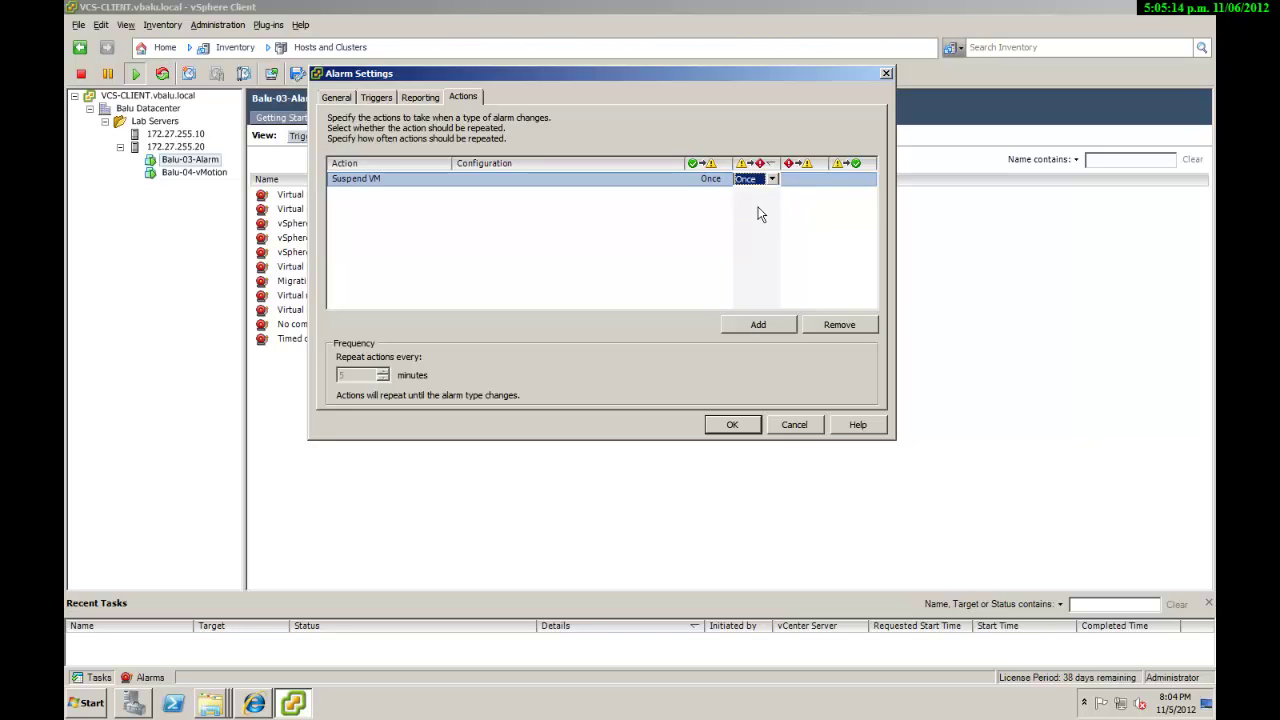
{"action": "left_click", "coordinate": [808, 186]}
{"action": "left_click", "coordinate": [845, 186]}
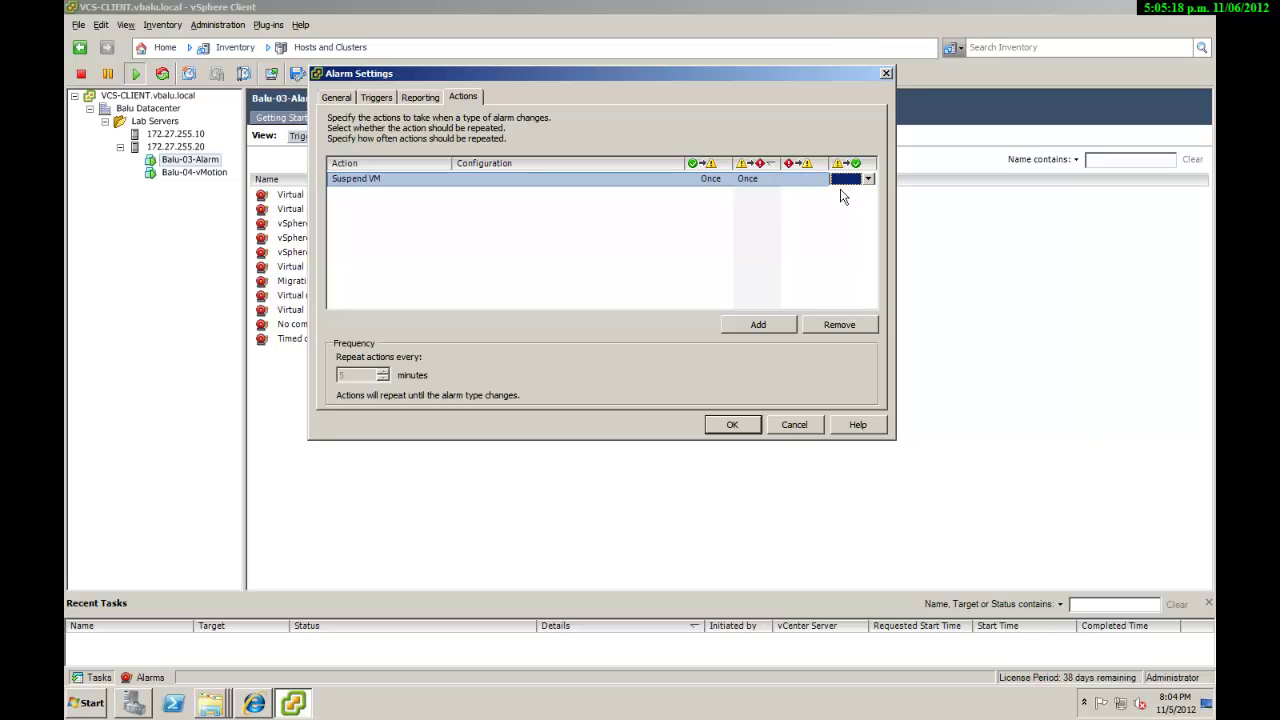
{"action": "left_click", "coordinate": [744, 430]}
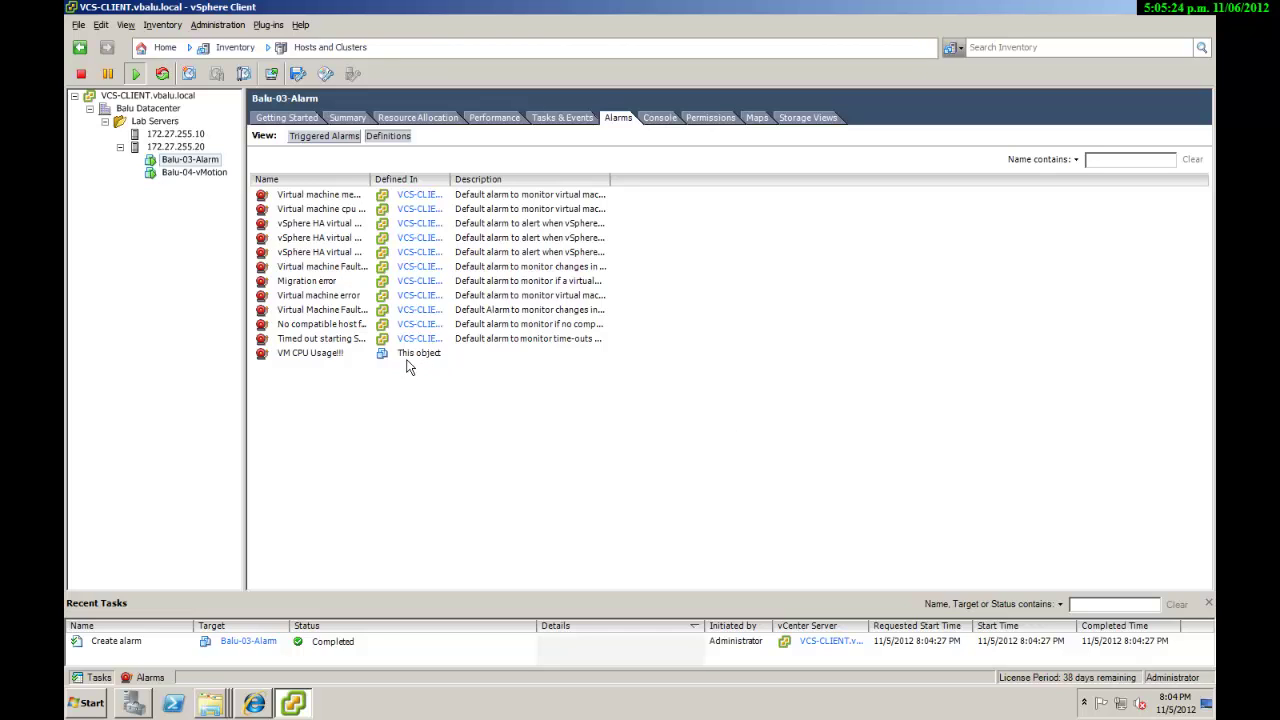
{"action": "left_click", "coordinate": [337, 355]}
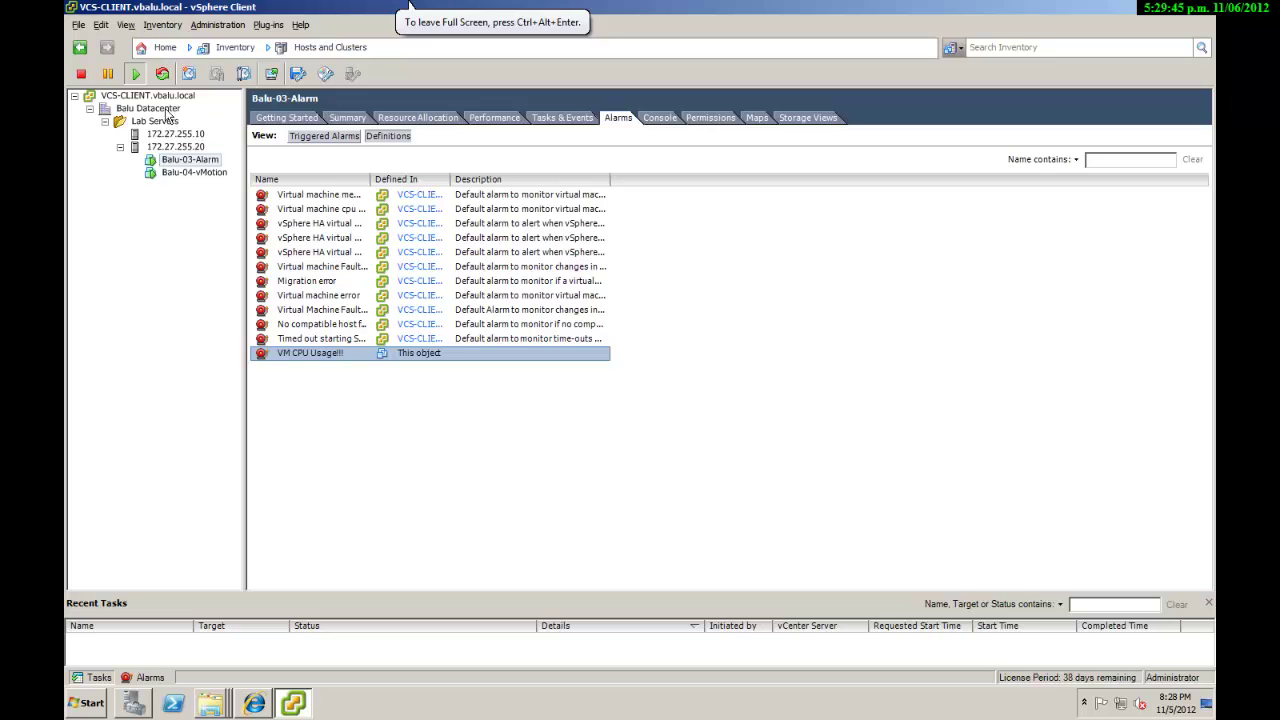
- Start a new alarm on the datacenter, named VM suspend, that monitors for specific events
{"action": "left_click", "coordinate": [167, 111]}
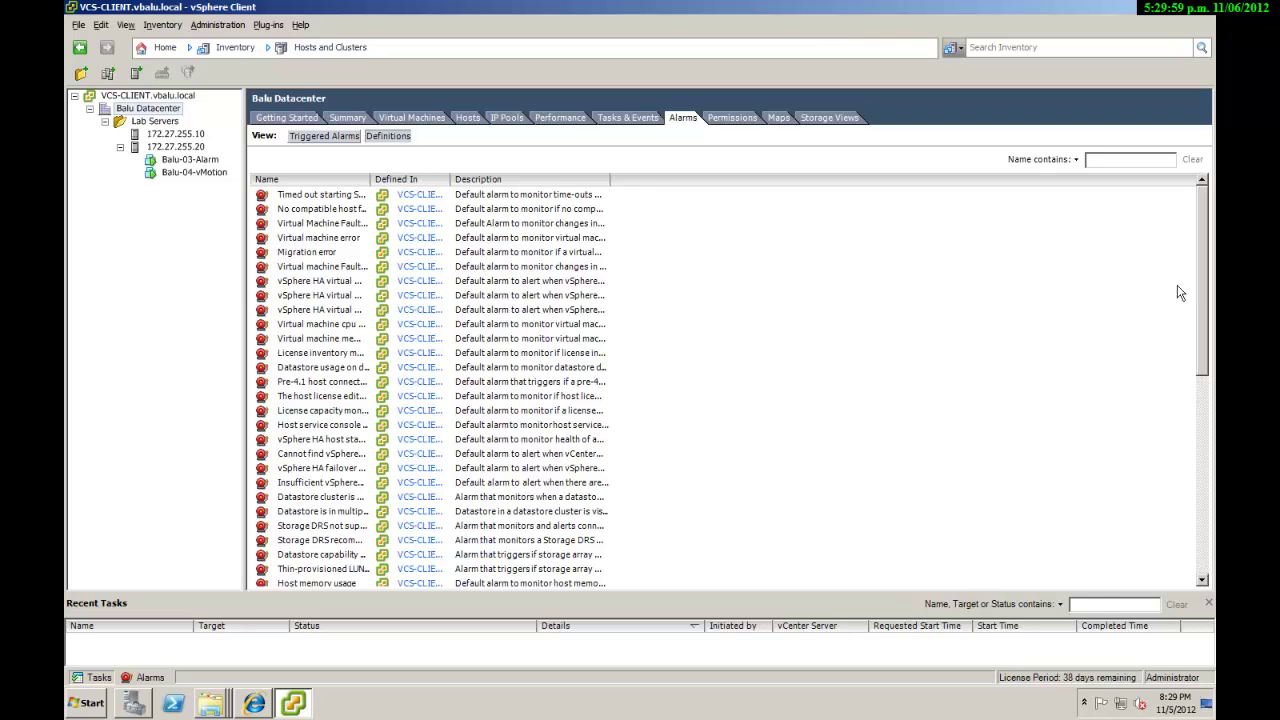
{"action": "left_click_drag", "start_coordinate": [1204, 291], "coordinate": [1205, 517]}
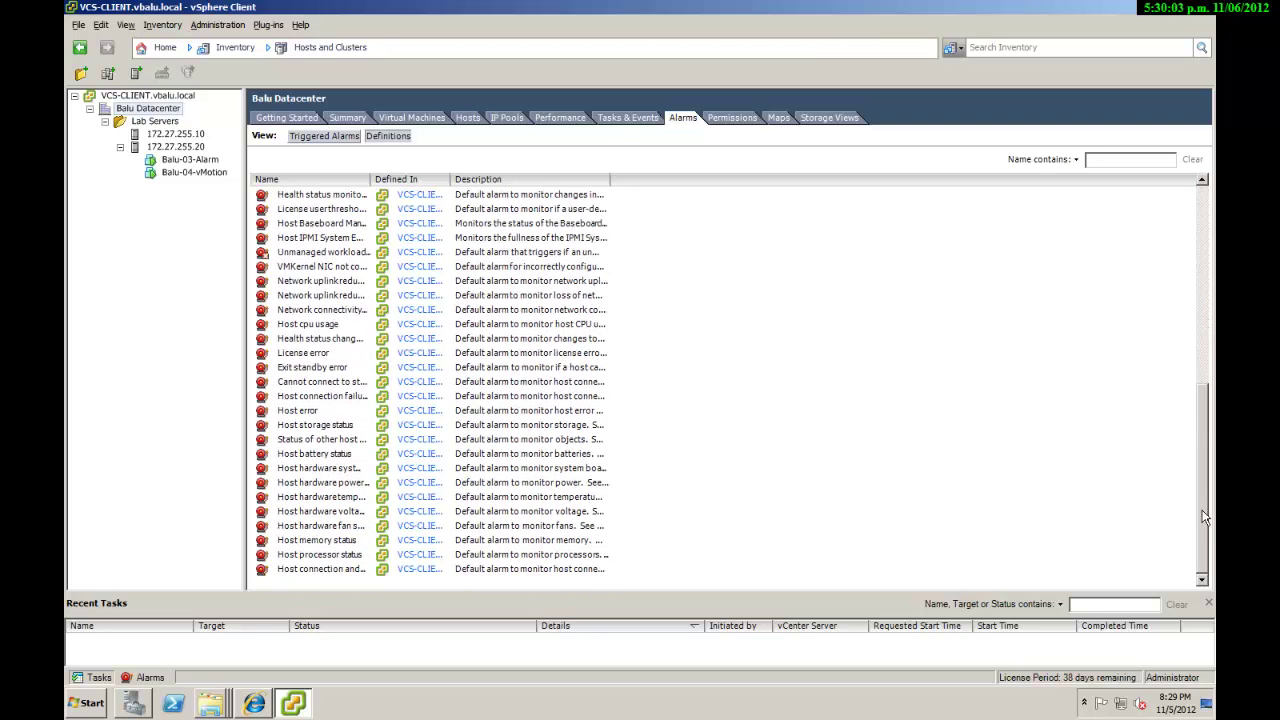
{"action": "right_click", "coordinate": [820, 545]}
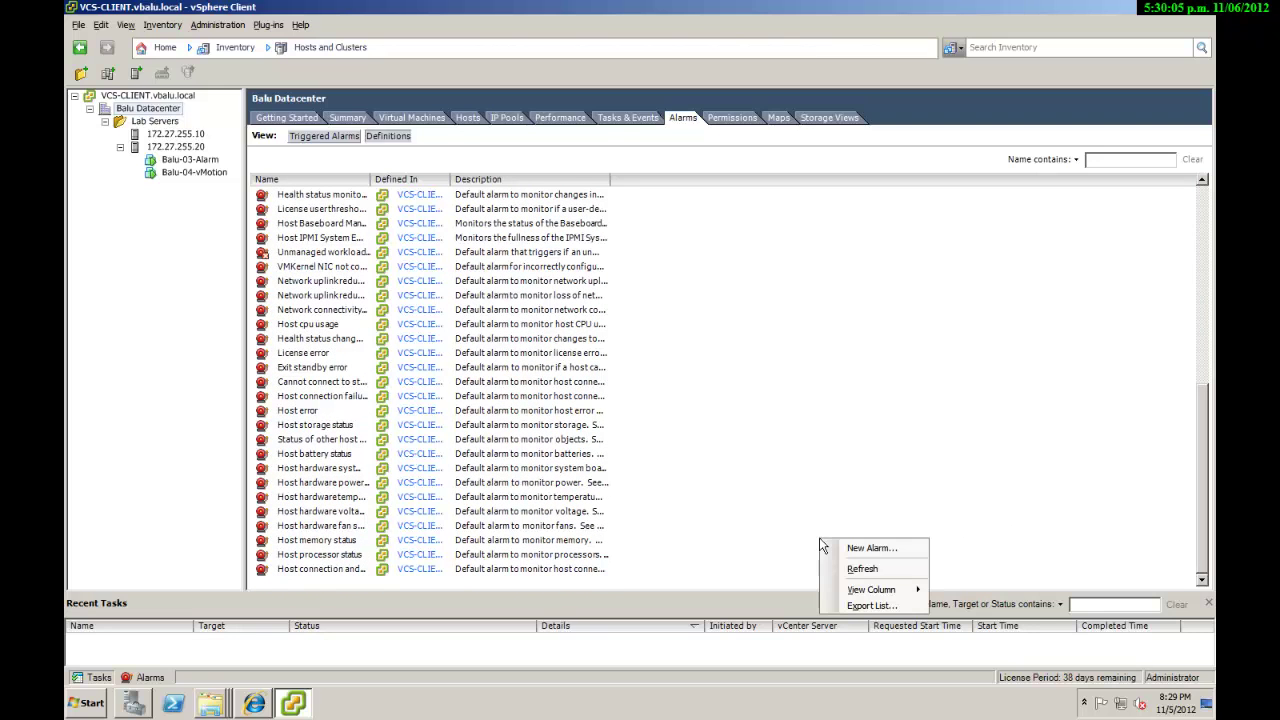
{"action": "left_click", "coordinate": [830, 547]}
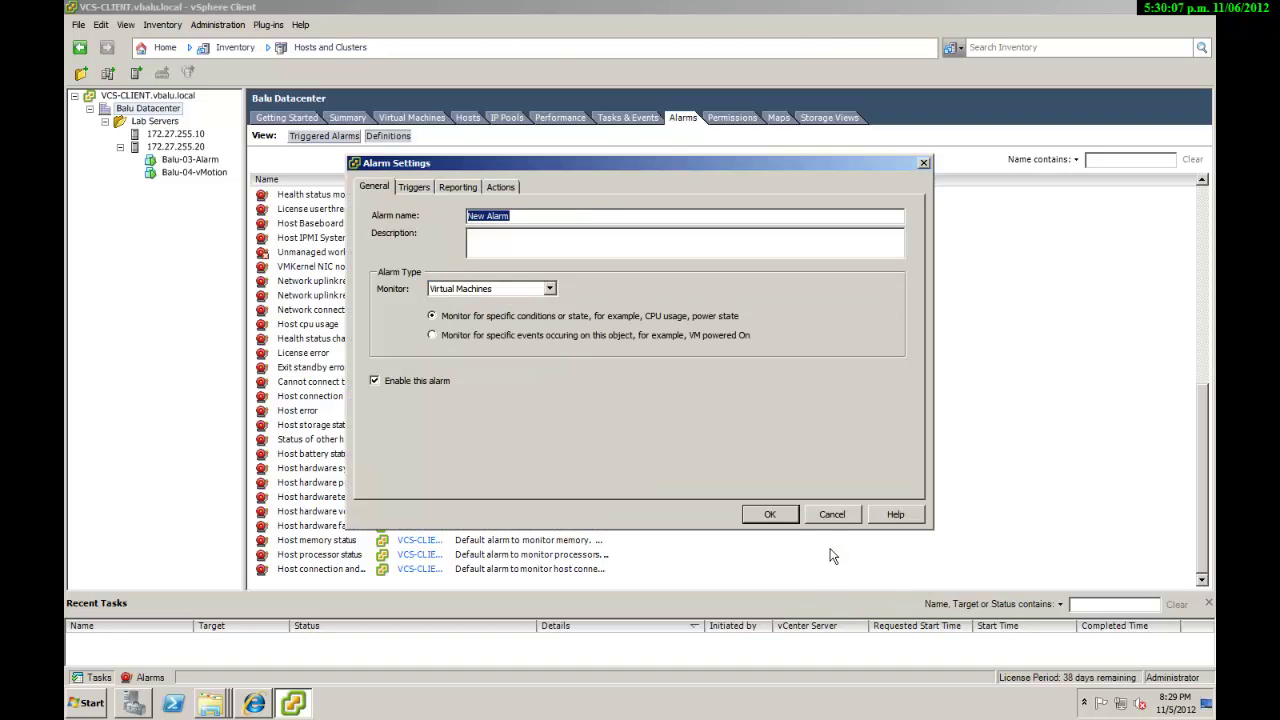
{"action": "key", "text": "BackSpace"}
{"action": "type", "text": "VM suspend"}
- Add an event trigger to the alarm and set its event to VM suspended
{"action": "left_click", "coordinate": [416, 188]}
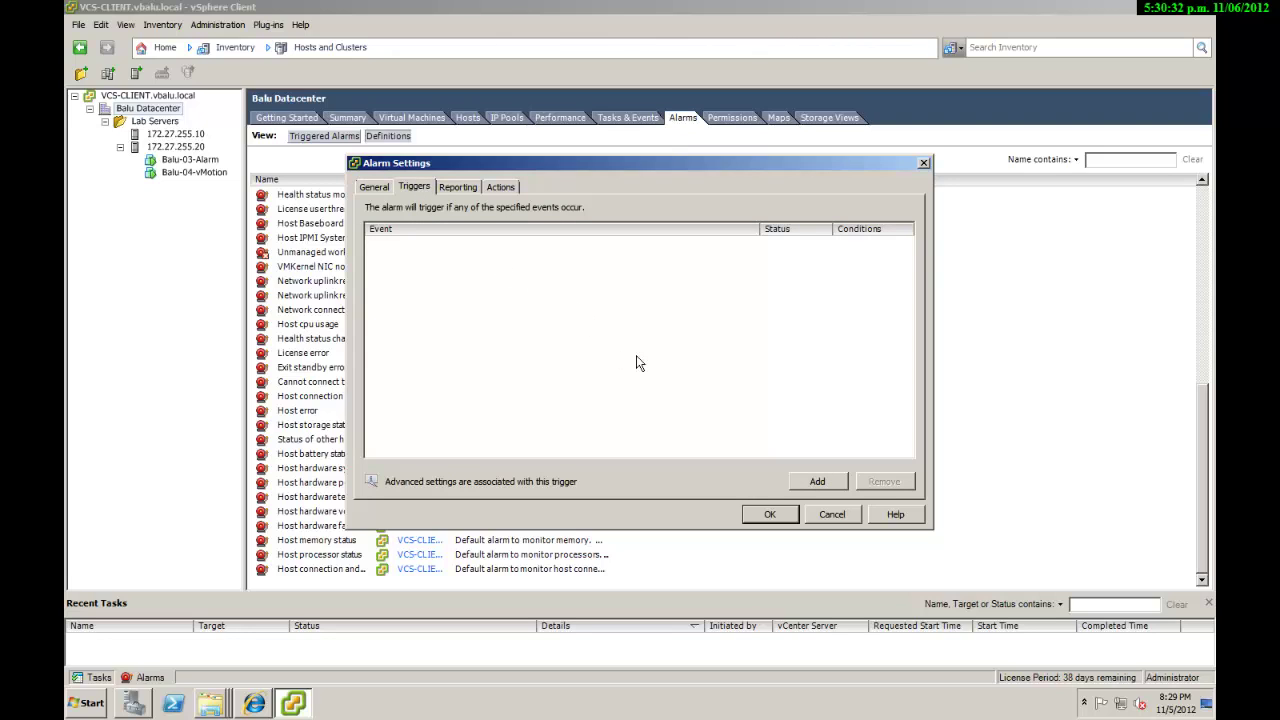
{"action": "left_click", "coordinate": [818, 484]}
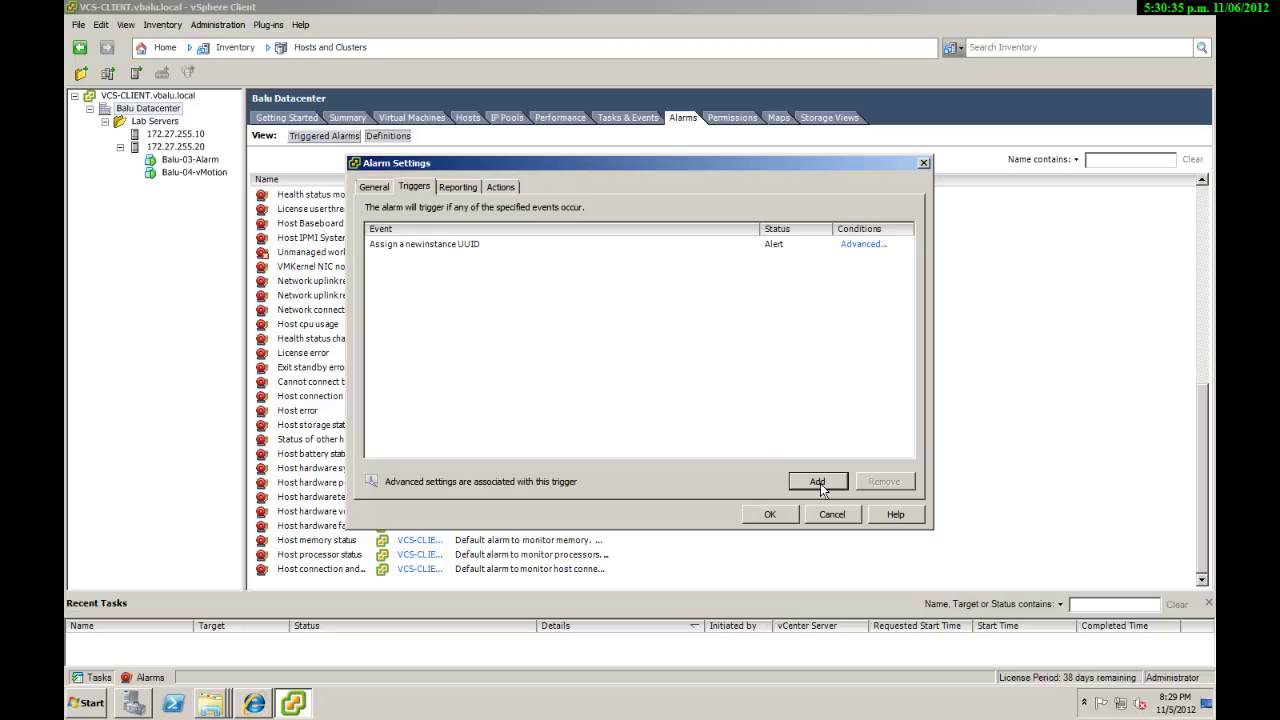
{"action": "left_click", "coordinate": [755, 248]}
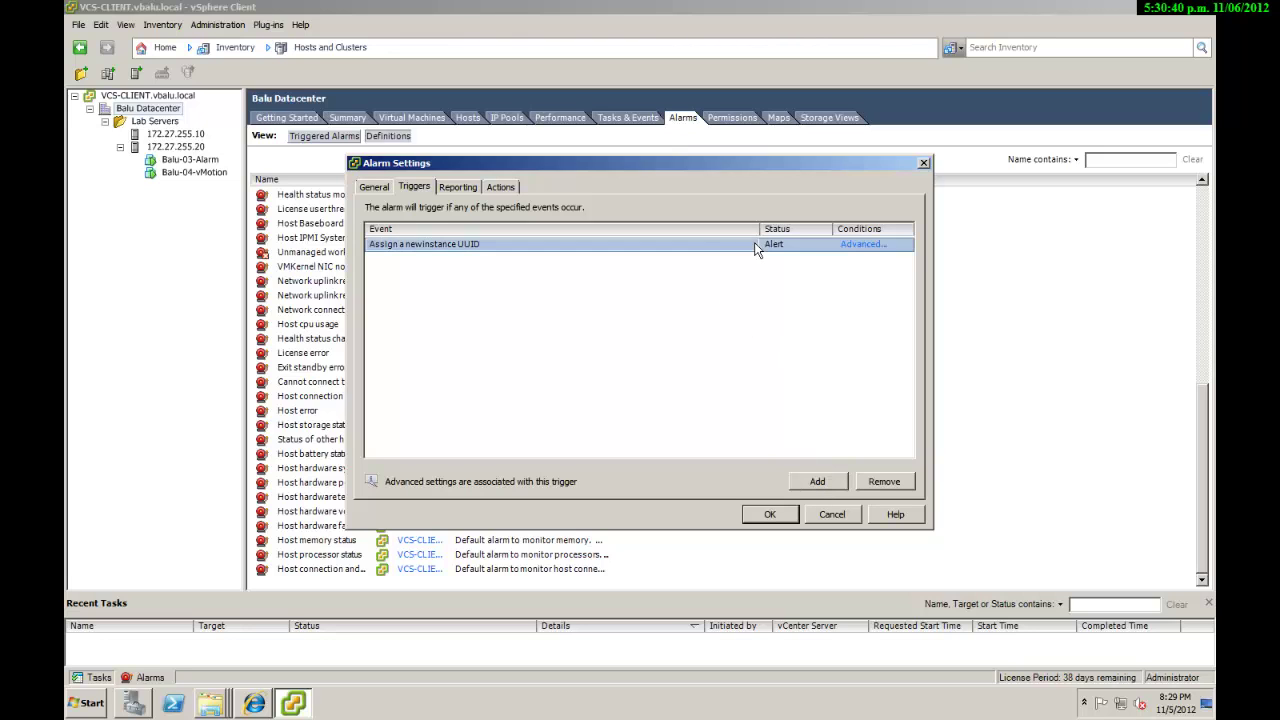
{"action": "left_click", "coordinate": [755, 248]}
{"action": "left_click", "coordinate": [752, 244]}
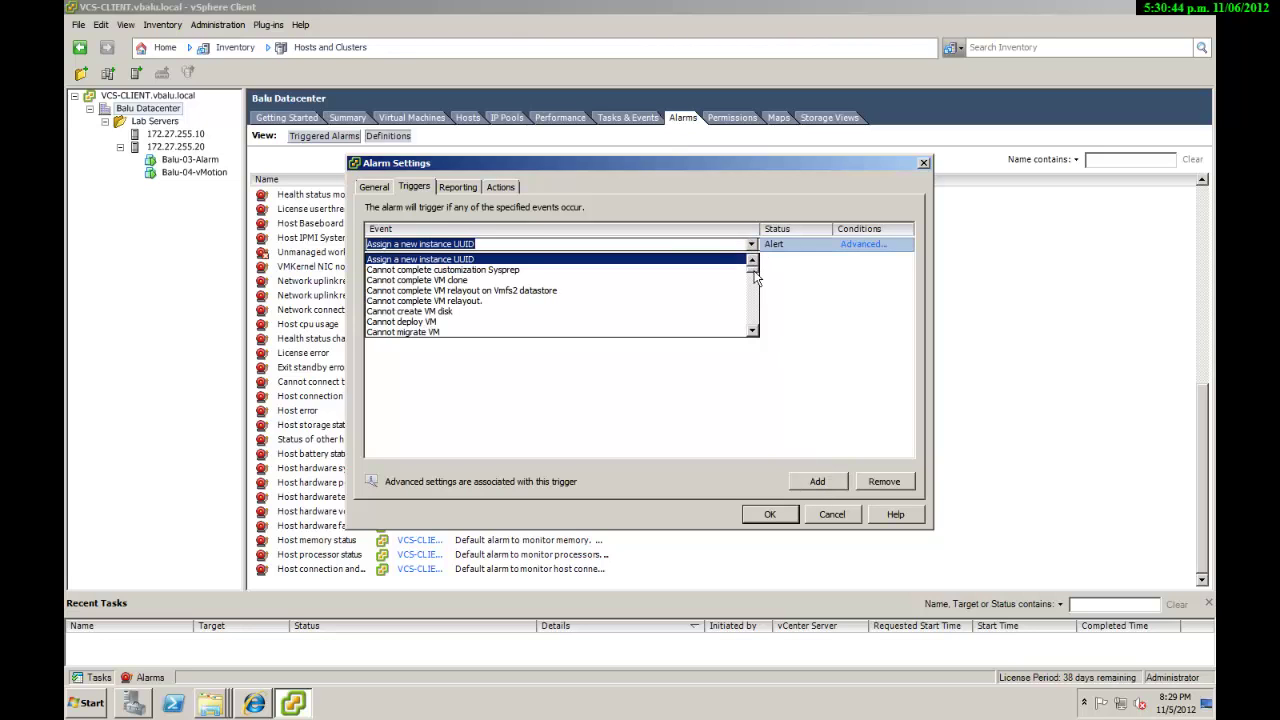
{"action": "left_click_drag", "start_coordinate": [755, 278], "coordinate": [733, 334]}
{"action": "left_click", "coordinate": [754, 266]}
{"action": "left_click", "coordinate": [755, 332]}
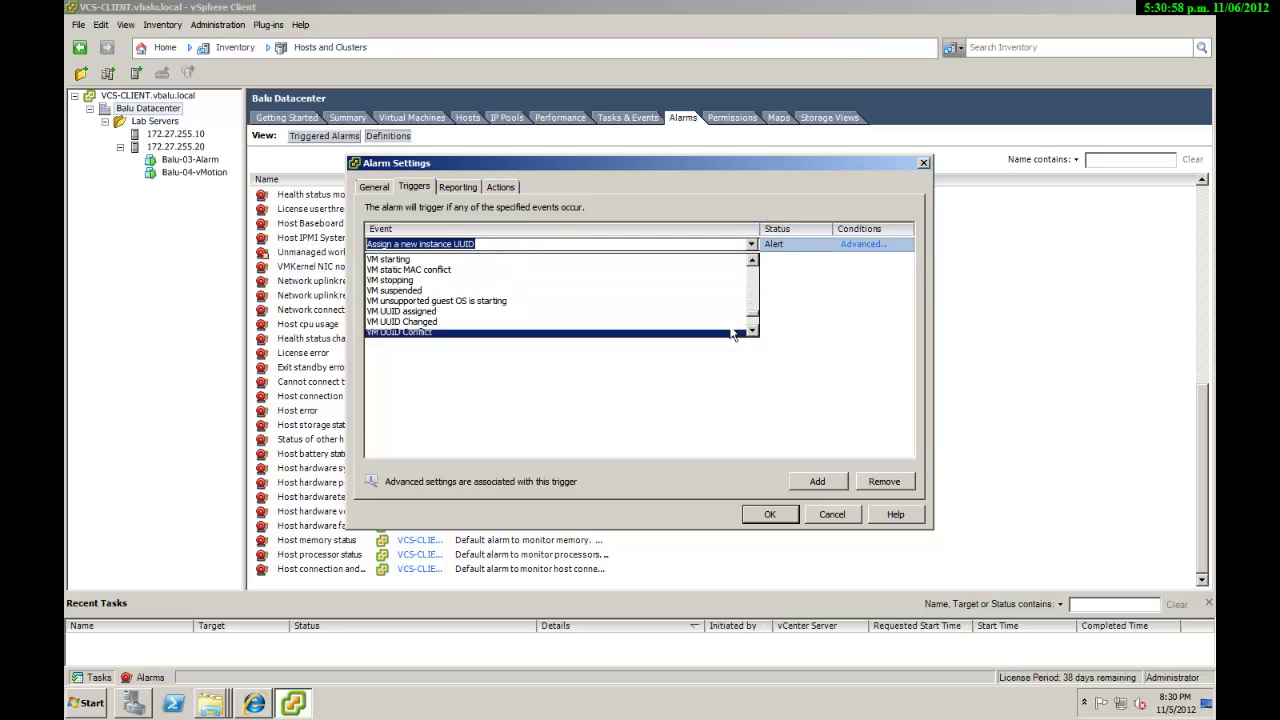
{"action": "left_click", "coordinate": [513, 292]}
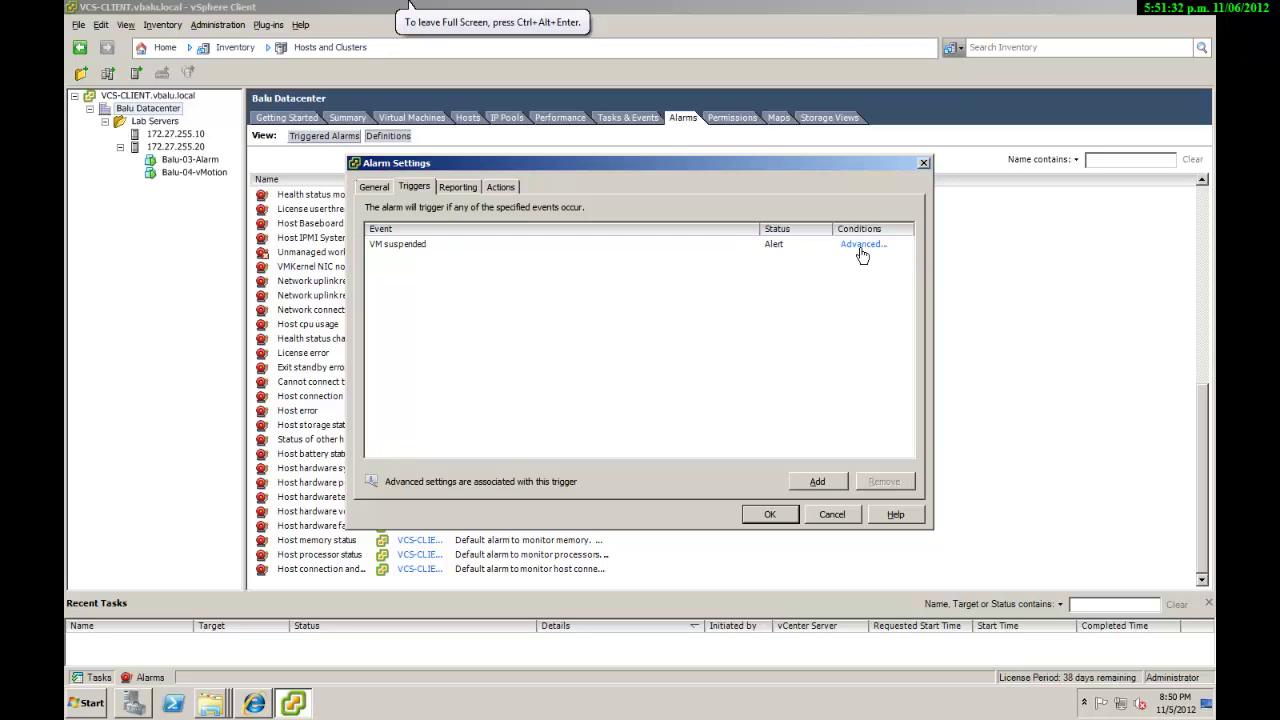
- Add an advanced condition to the VM suspended trigger with VM name as its argument
{"action": "left_click", "coordinate": [860, 247]}
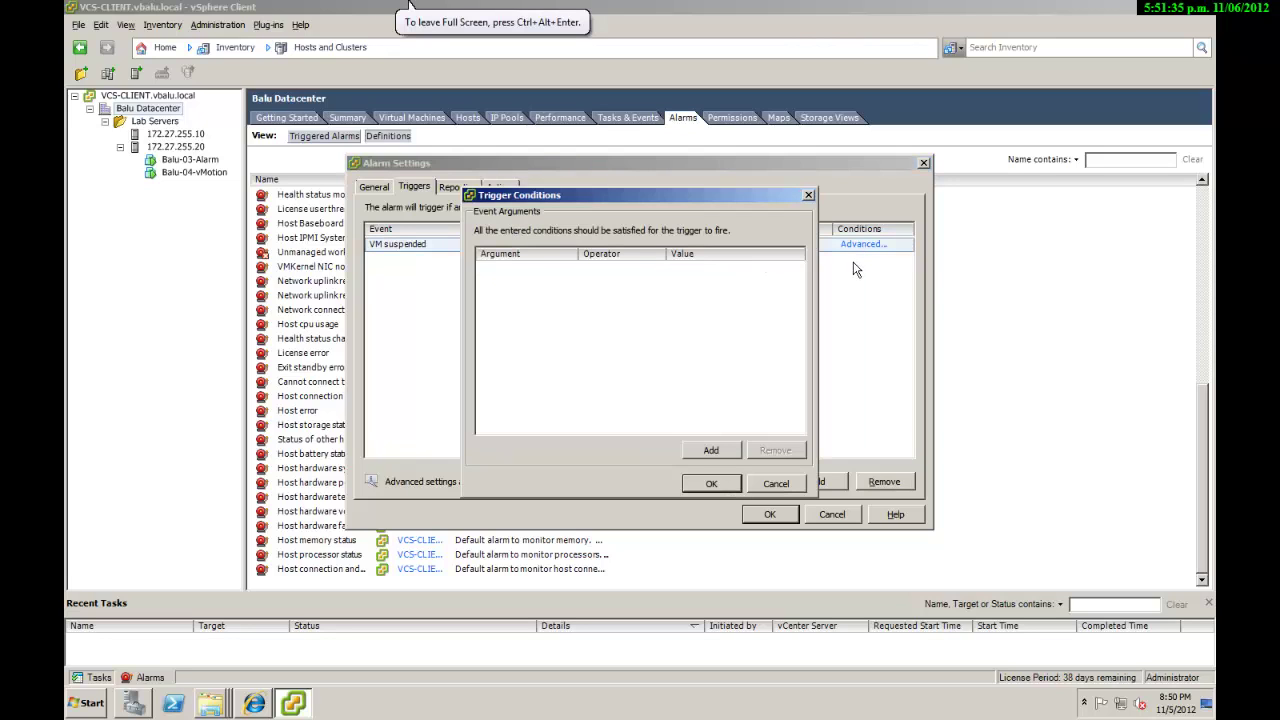
{"action": "left_click", "coordinate": [711, 450]}
{"action": "left_click", "coordinate": [594, 276]}
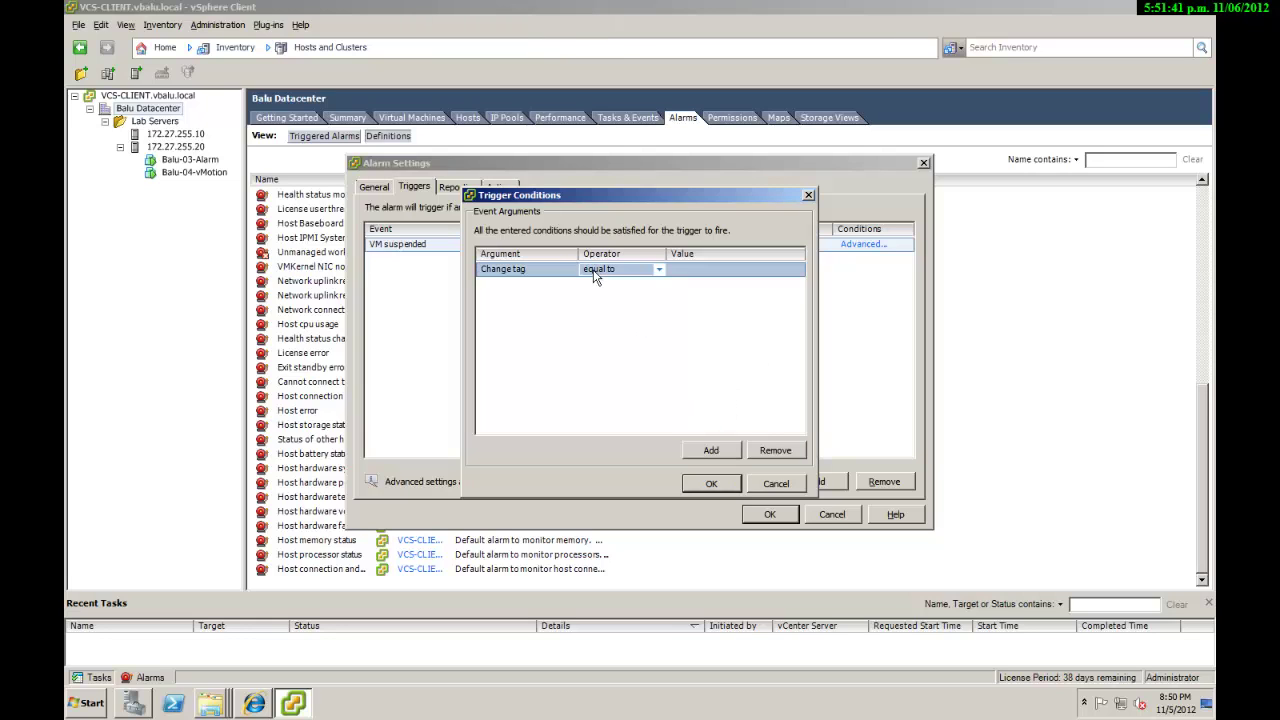
{"action": "left_click", "coordinate": [569, 269]}
{"action": "left_click", "coordinate": [569, 269]}
{"action": "left_click_drag", "start_coordinate": [571, 292], "coordinate": [526, 374]}
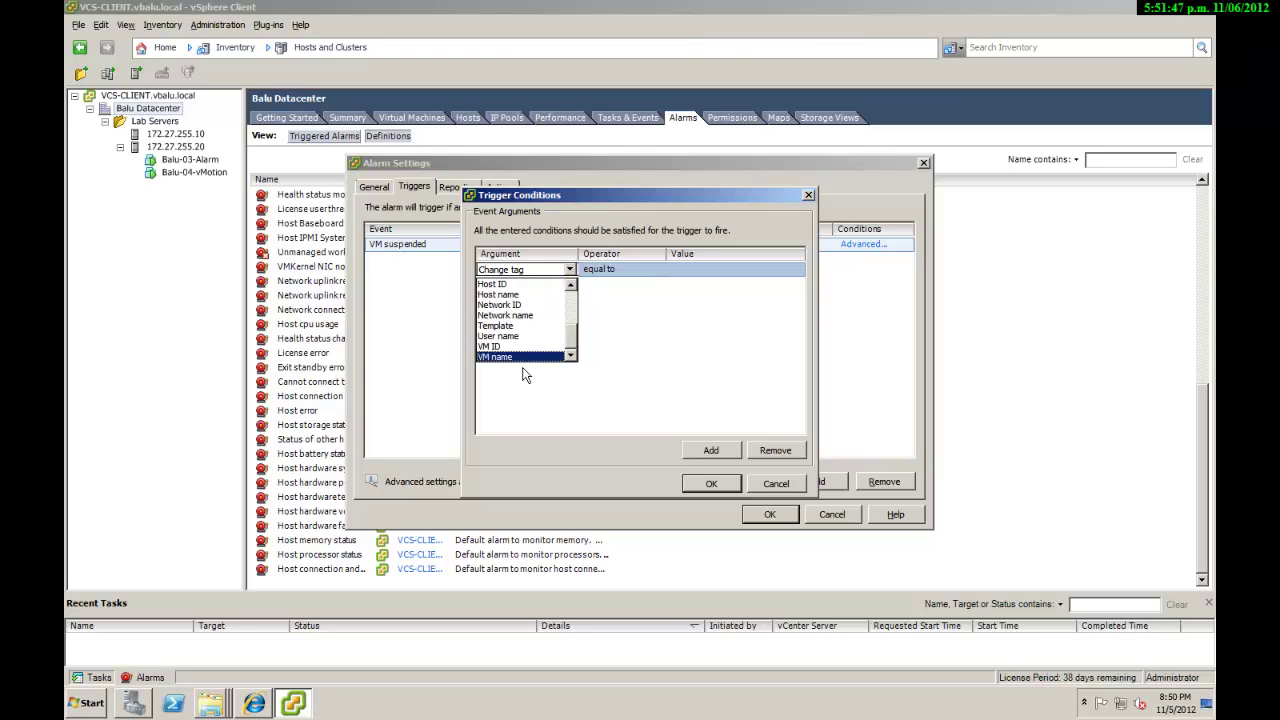
{"action": "left_click", "coordinate": [516, 358]}
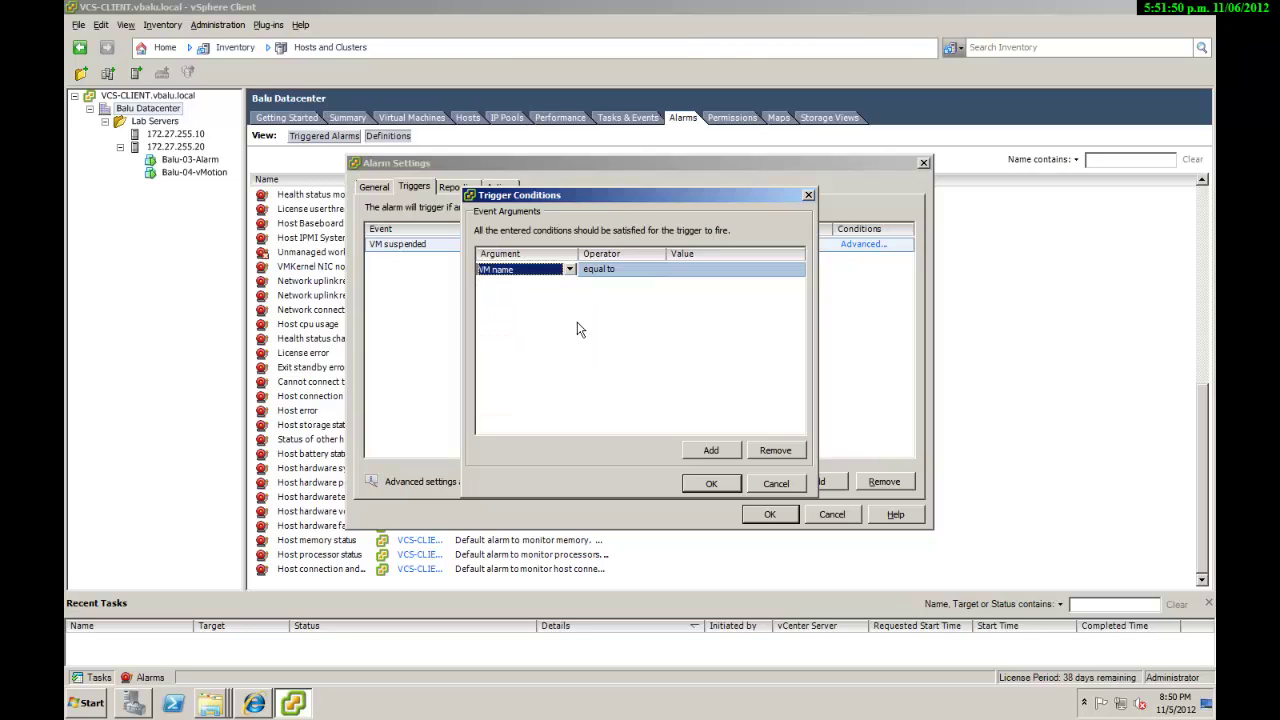
- Keep the condition's operator as equal to, enter Balu-03-Alarm as the value, and confirm the trigger conditions
{"action": "left_click", "coordinate": [635, 271]}
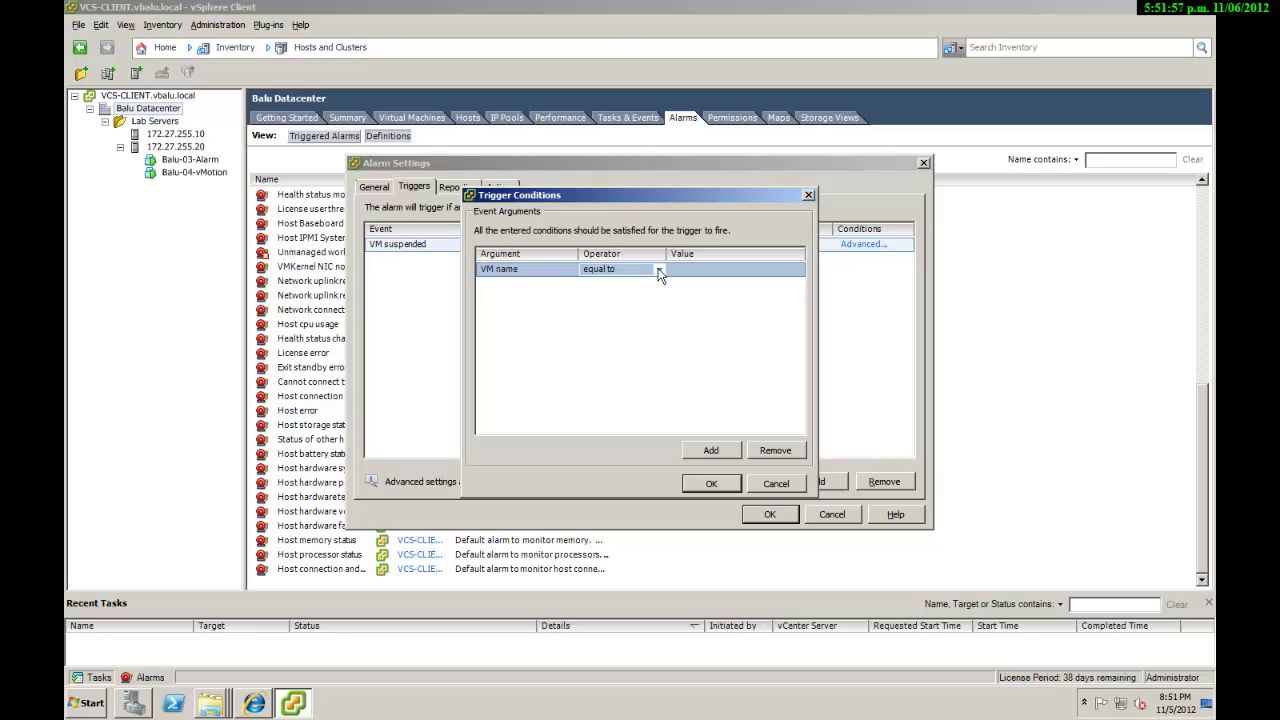
{"action": "left_click", "coordinate": [658, 270]}
{"action": "left_click", "coordinate": [658, 272]}
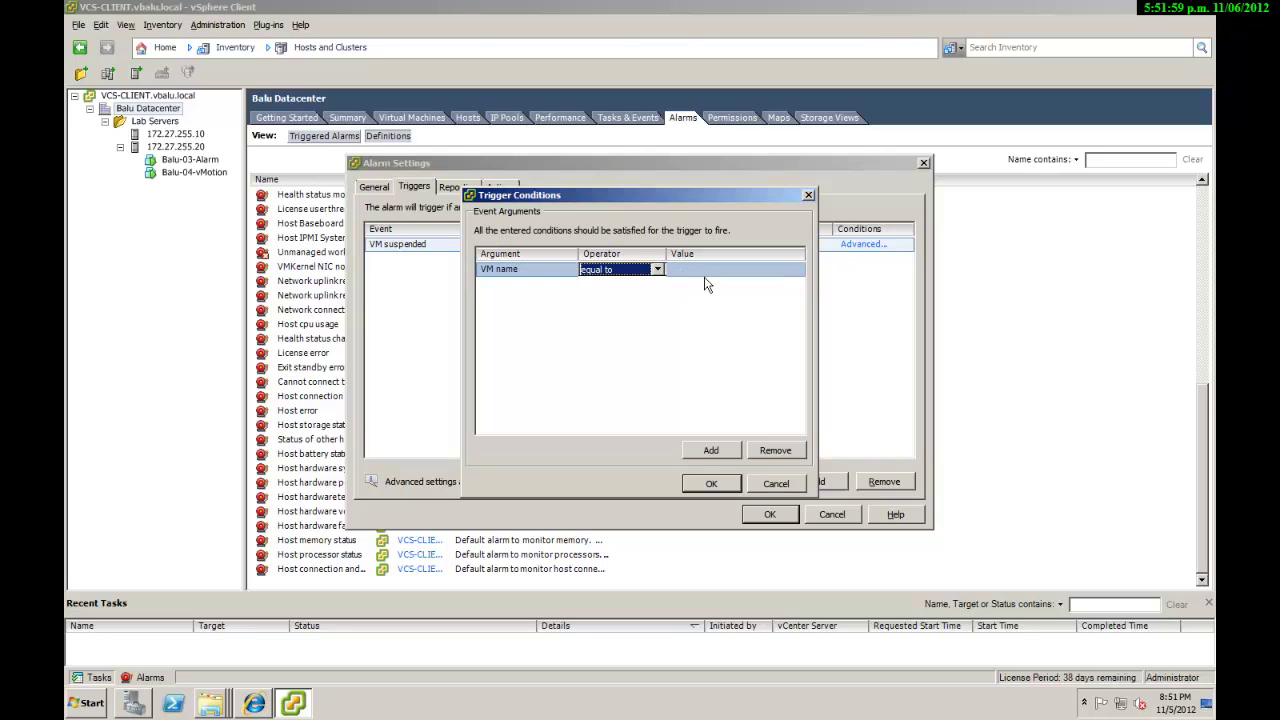
{"action": "left_click", "coordinate": [706, 271]}
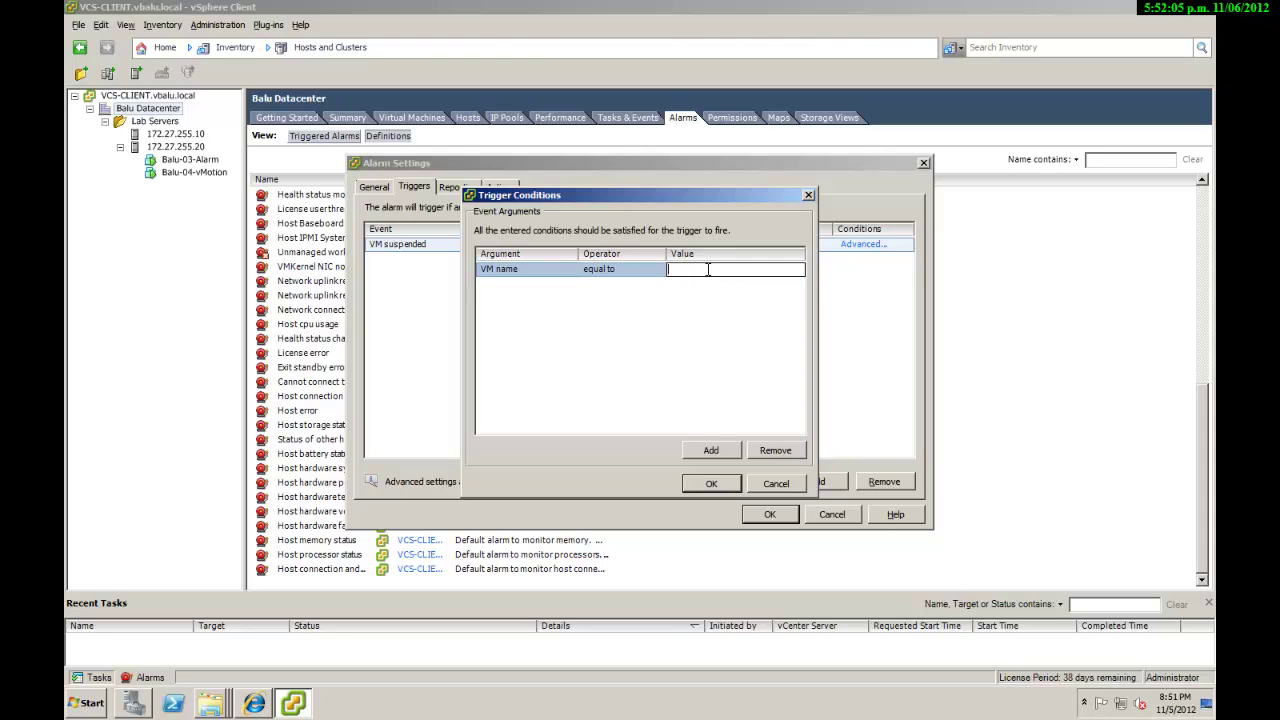
{"action": "type", "text": "Balu-03-Alarm"}
{"action": "left_click", "coordinate": [711, 485]}
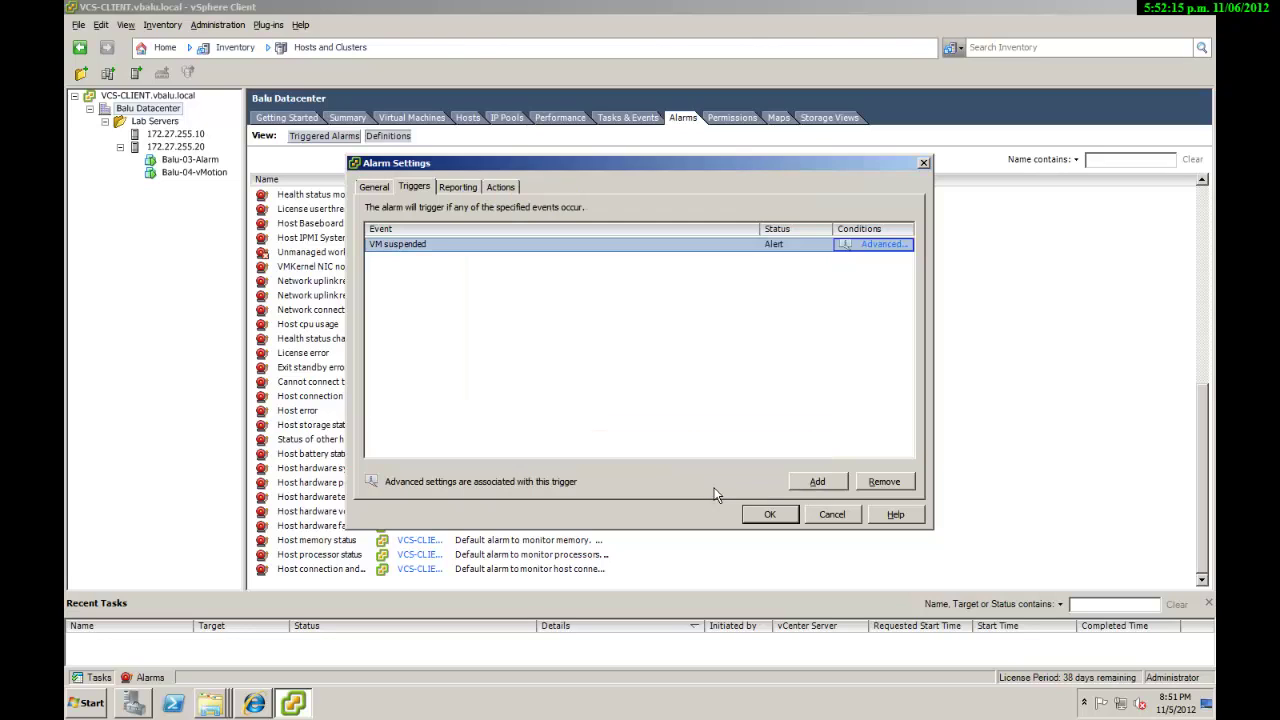
- Save the new datacenter alarm and select VM suspend in the alarm definitions list
{"action": "left_click", "coordinate": [768, 371]}
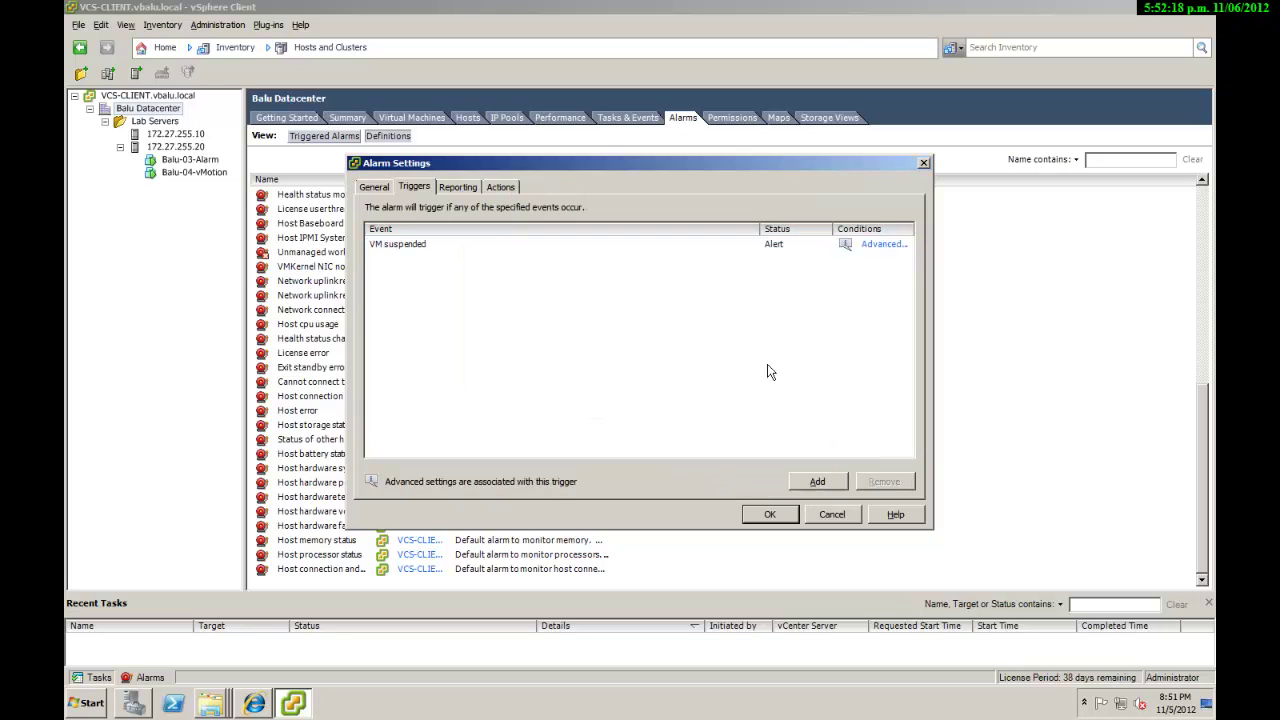
{"action": "left_click", "coordinate": [774, 518]}
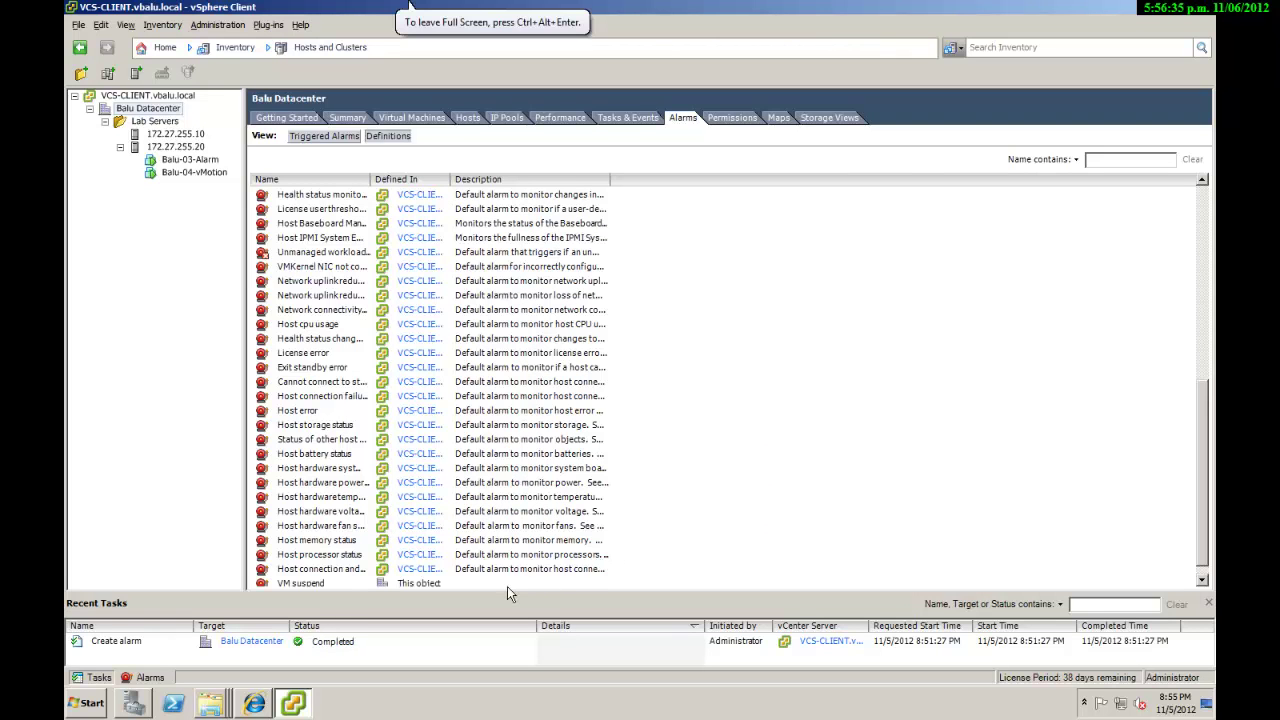
{"action": "left_click", "coordinate": [322, 582]}
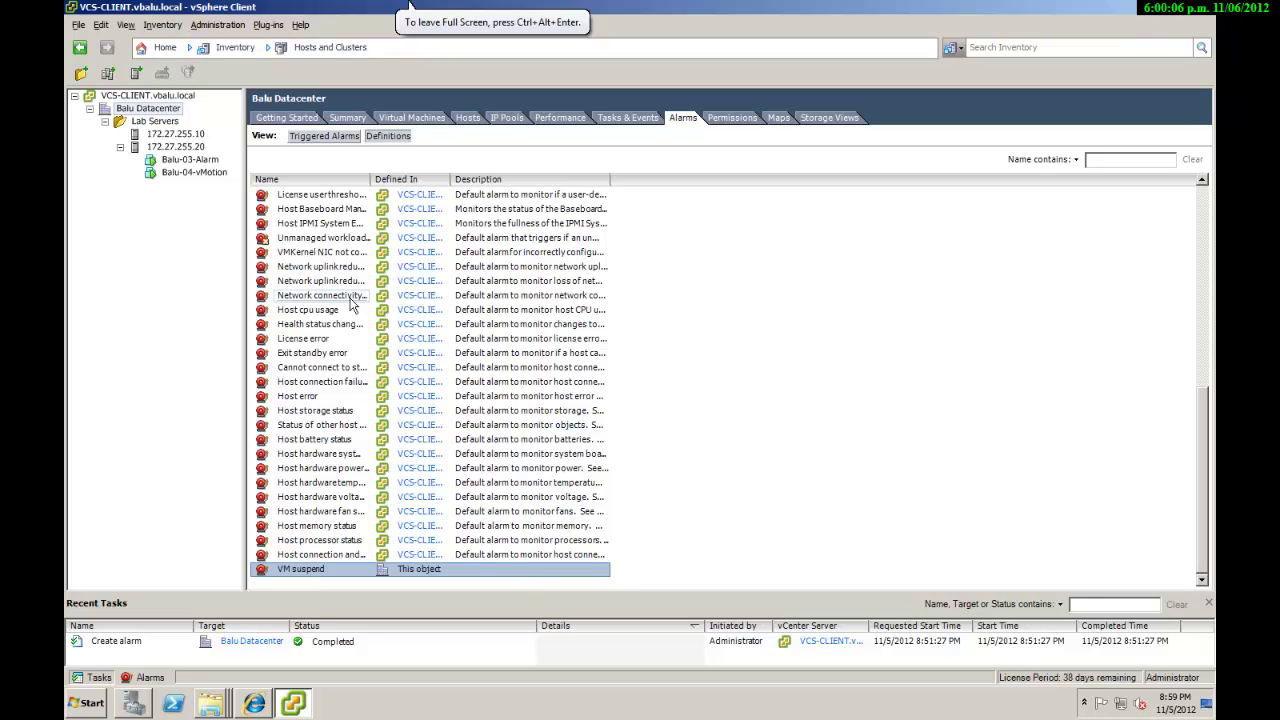
- Switch to the VMs and Templates inventory and view the alarm definitions of the Balu-03-Alarm VM
{"action": "left_click", "coordinate": [163, 47]}
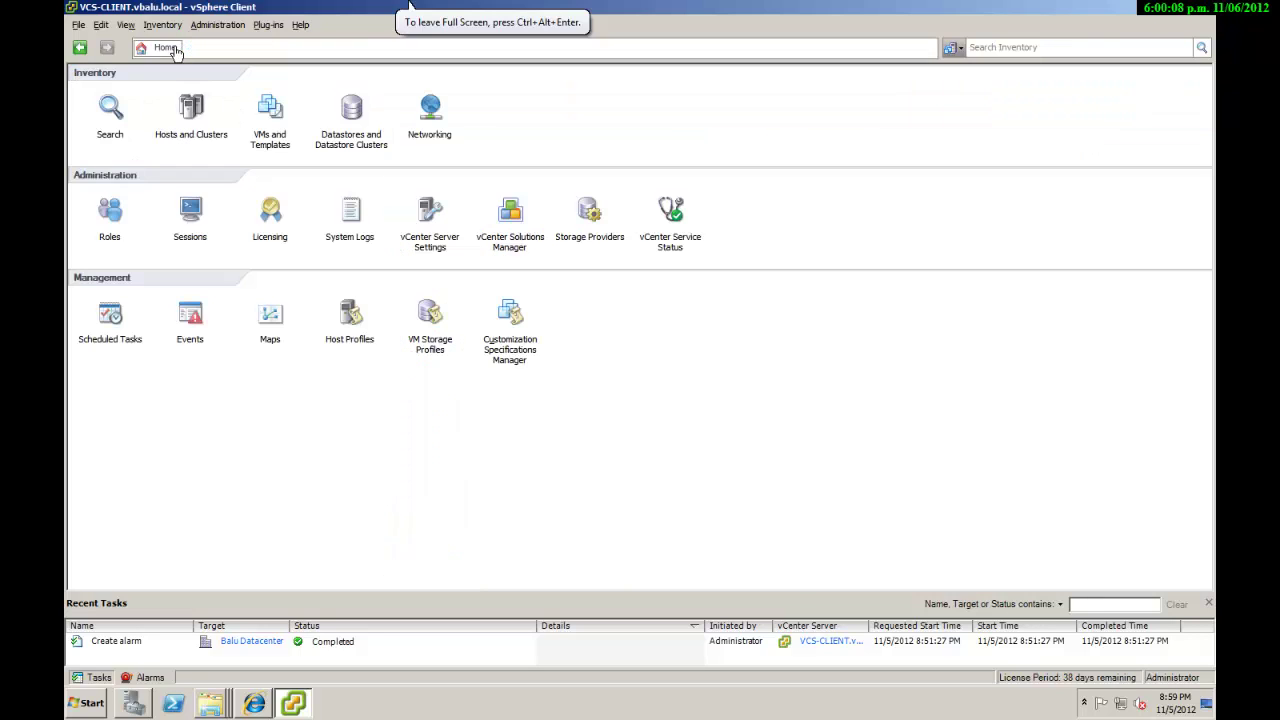
{"action": "left_click", "coordinate": [272, 110]}
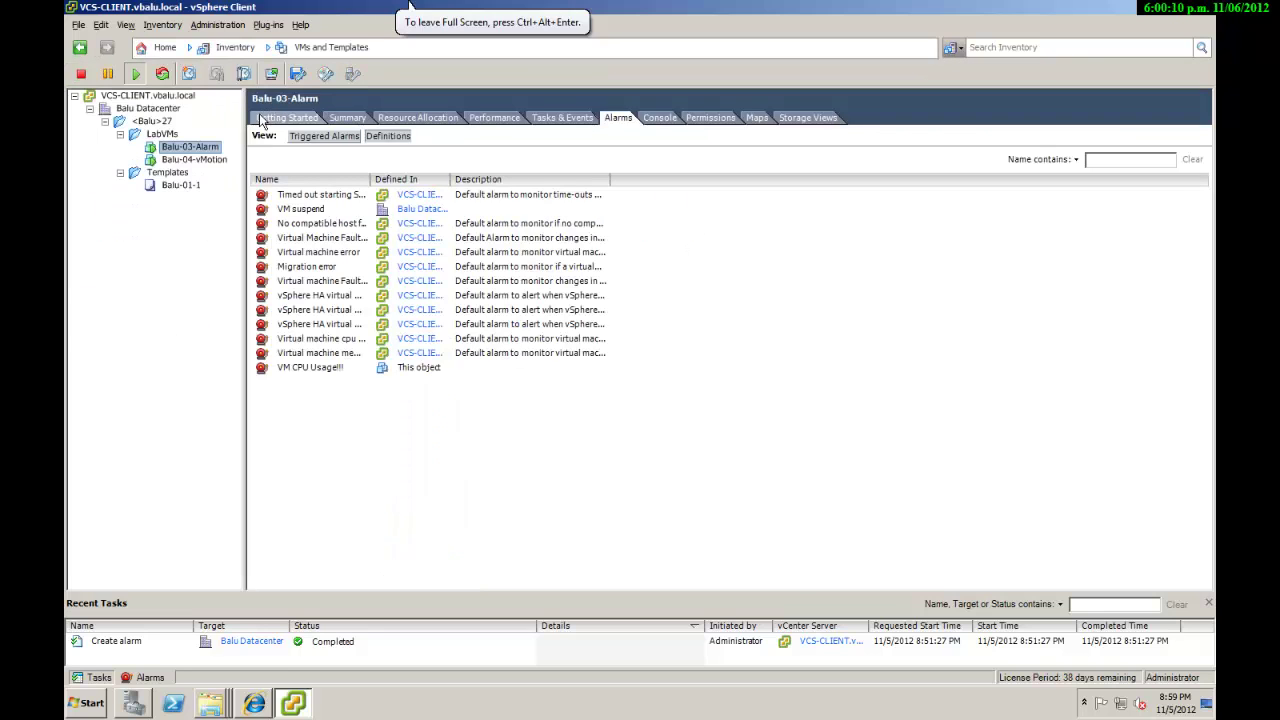
{"action": "left_click", "coordinate": [212, 148]}
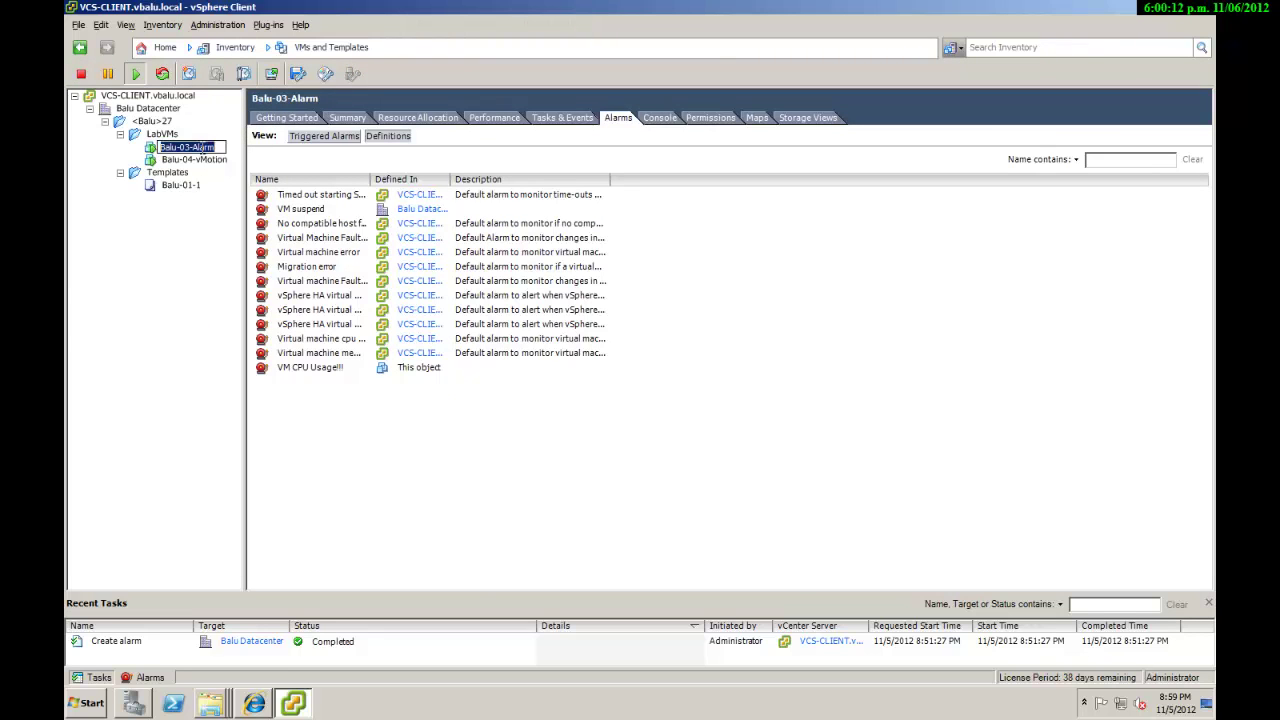
{"action": "left_click", "coordinate": [610, 120]}
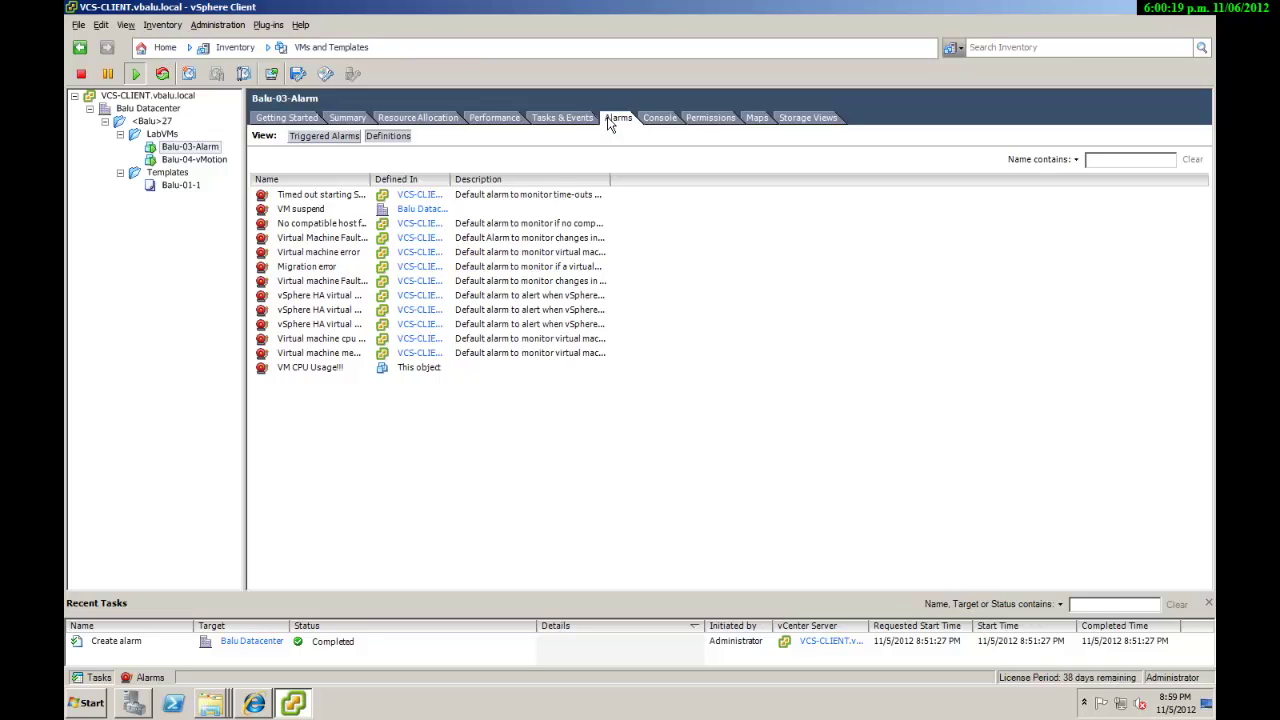
- Open the console of the Balu-03-Alarm VM and move its window off the inventory tree
{"action": "right_click", "coordinate": [205, 150]}
{"action": "left_click", "coordinate": [260, 212]}
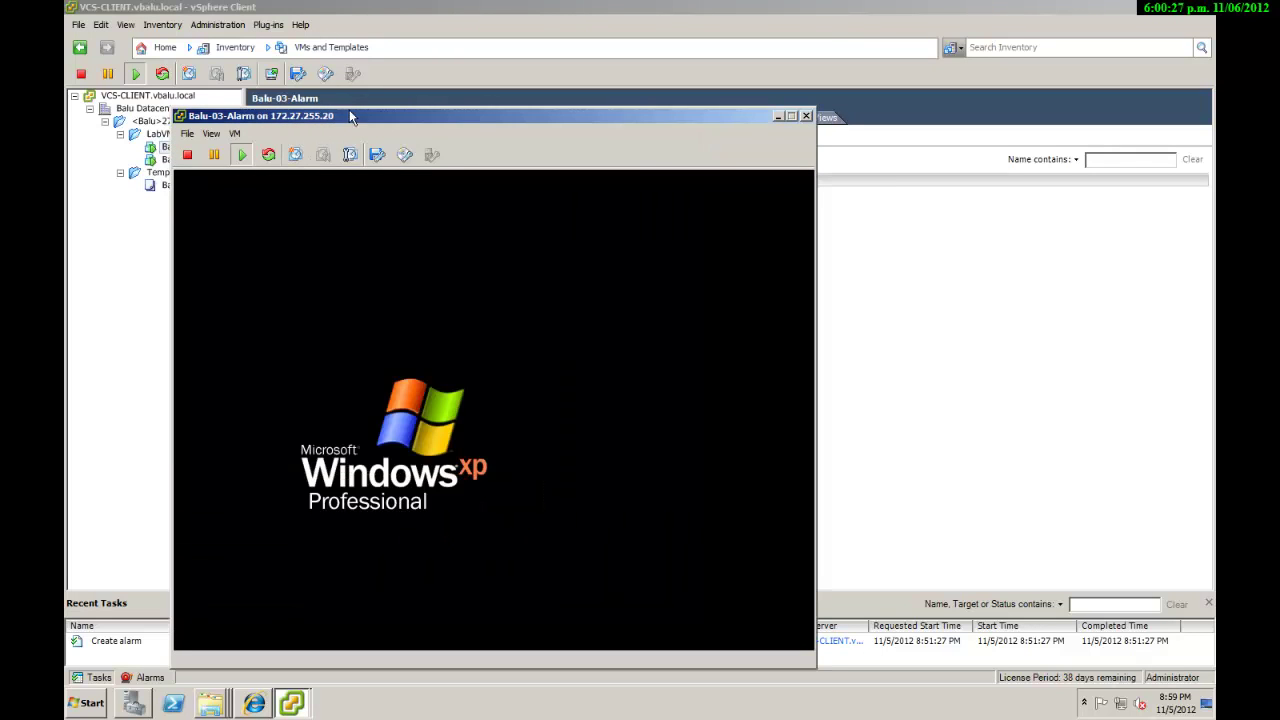
{"action": "left_click_drag", "start_coordinate": [349, 116], "coordinate": [714, 52]}
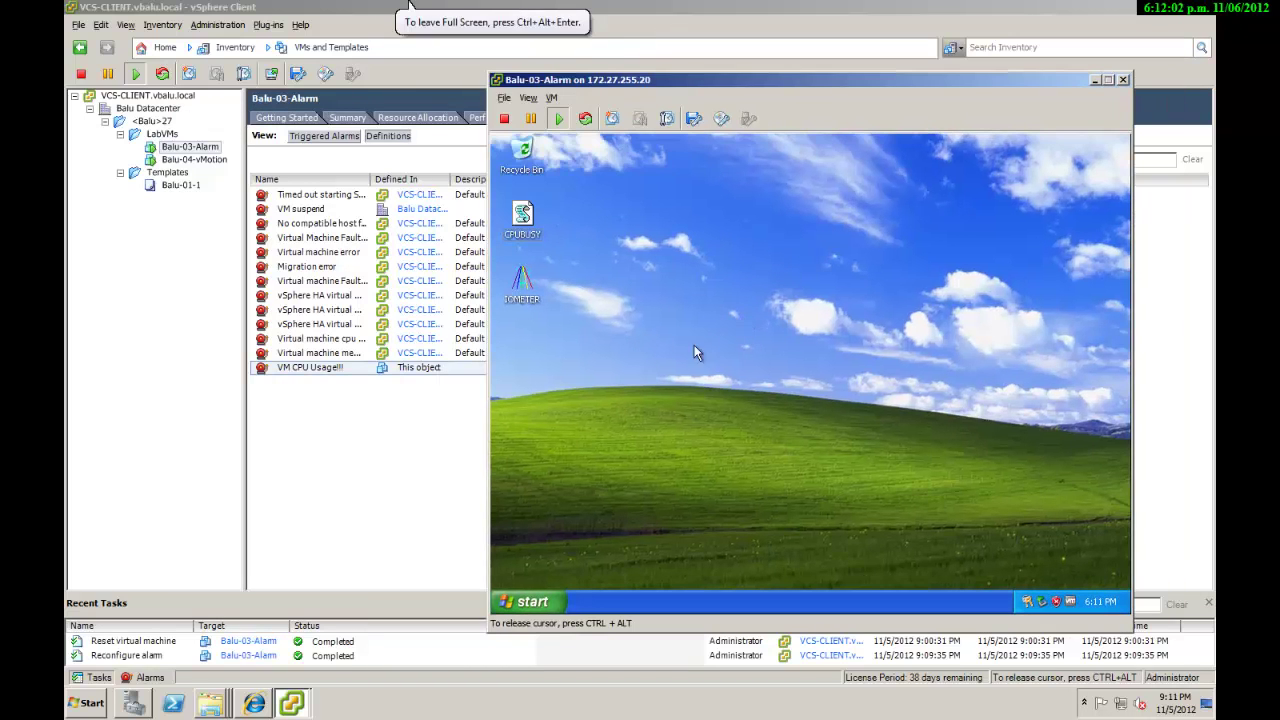
- Release the cursor from the console, show the VM's triggered alarms, and return to the console window
{"action": "key", "text": "ctrl+alt"}
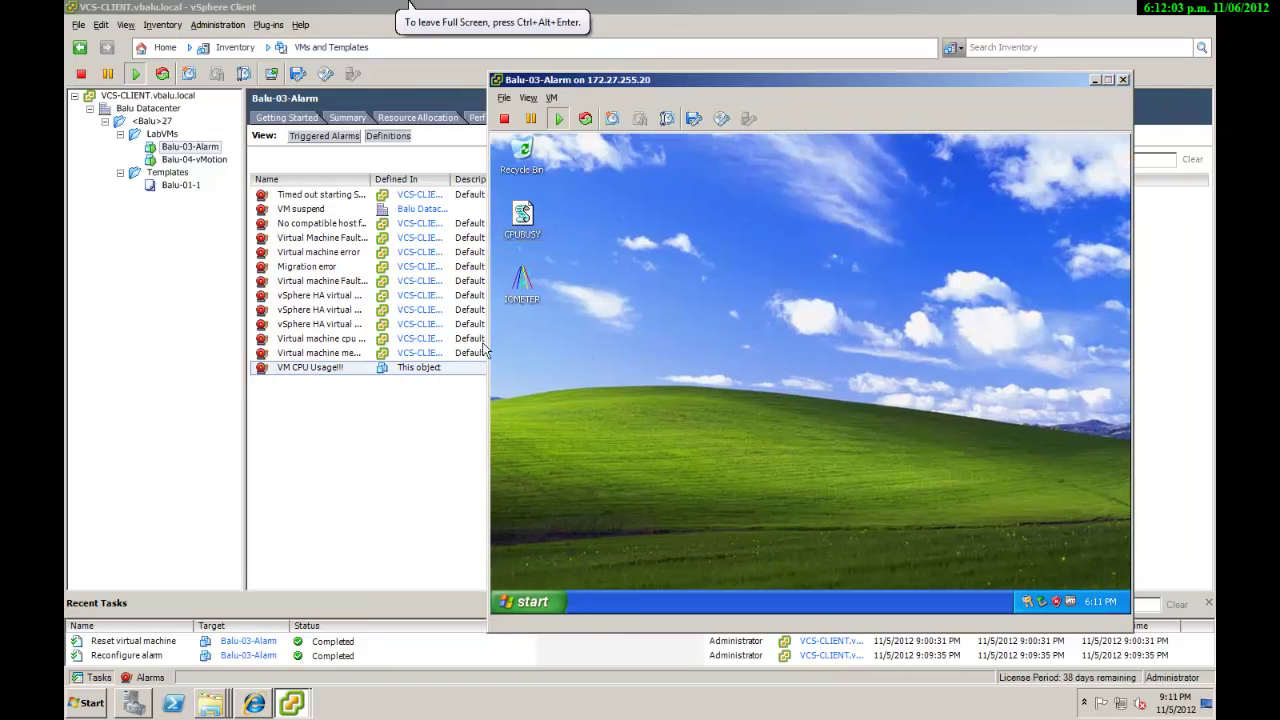
{"action": "left_click", "coordinate": [345, 147]}
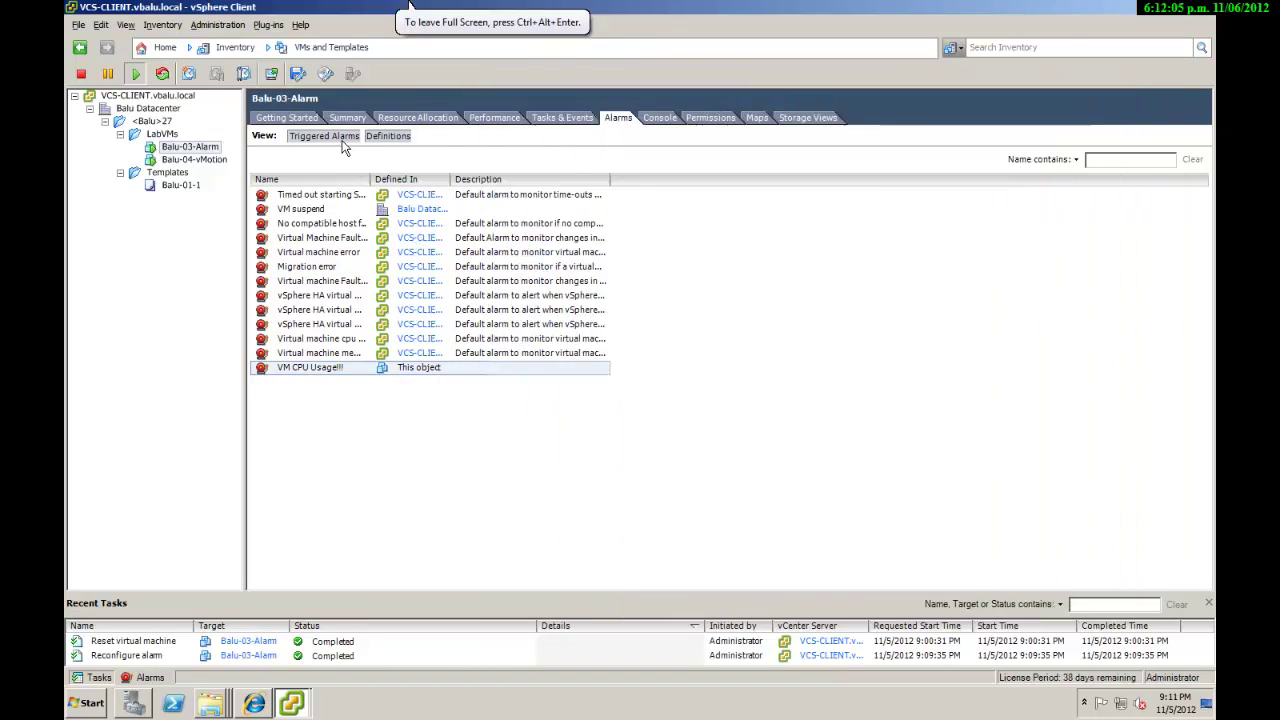
{"action": "left_click", "coordinate": [289, 705]}
{"action": "left_click", "coordinate": [344, 665]}
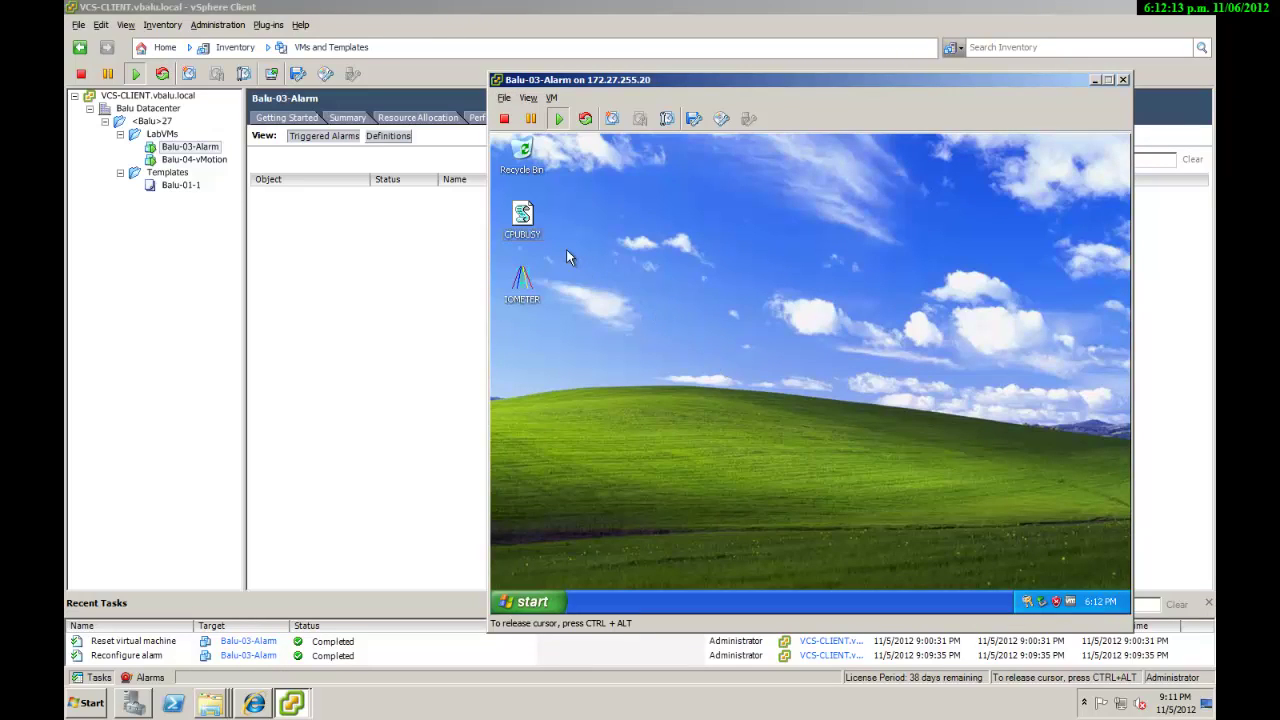
- Run the CPUBUSY script with Command Prompt inside the VM and open Task Manager to monitor its CPU usage
{"action": "left_click", "coordinate": [530, 221]}
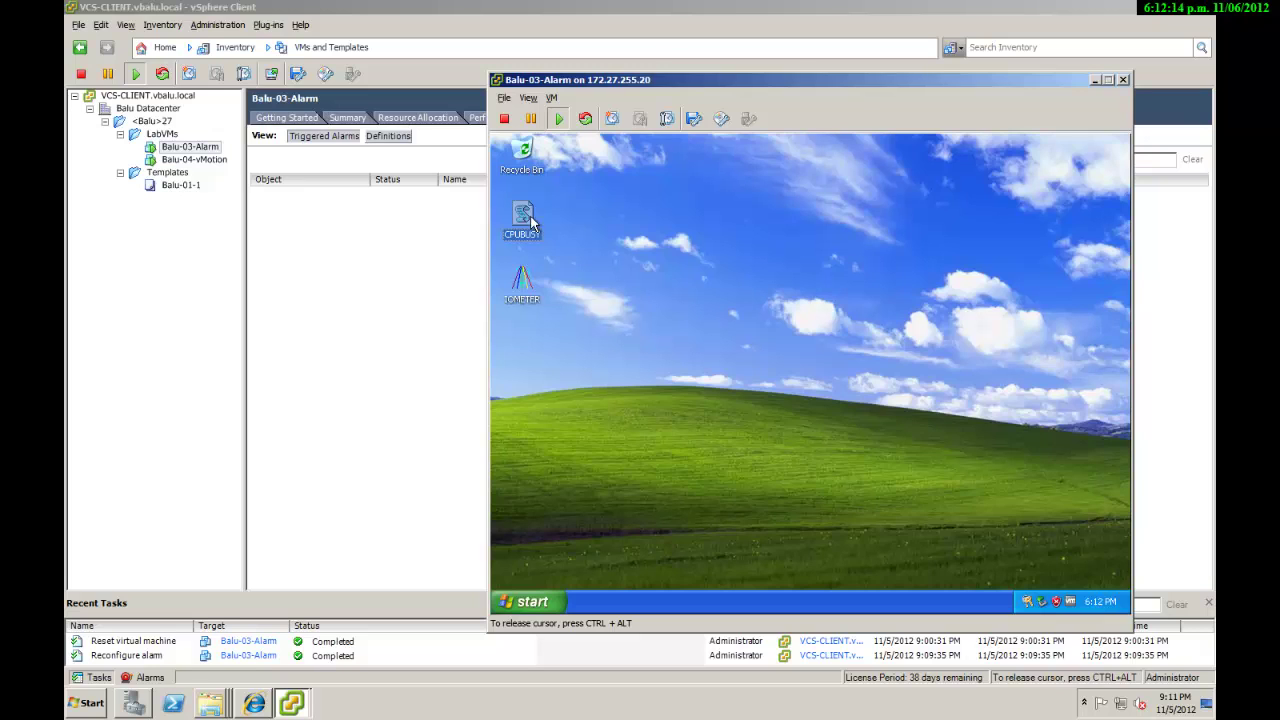
{"action": "right_click", "coordinate": [530, 221]}
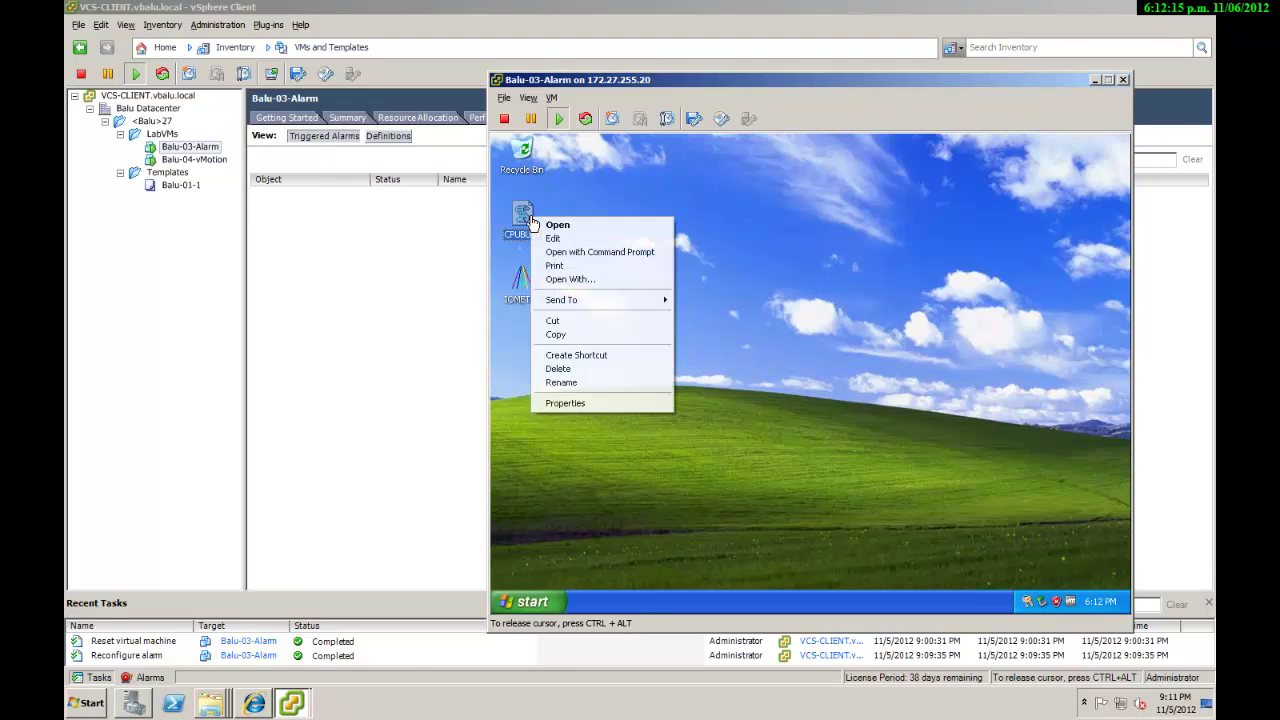
{"action": "left_click", "coordinate": [572, 255]}
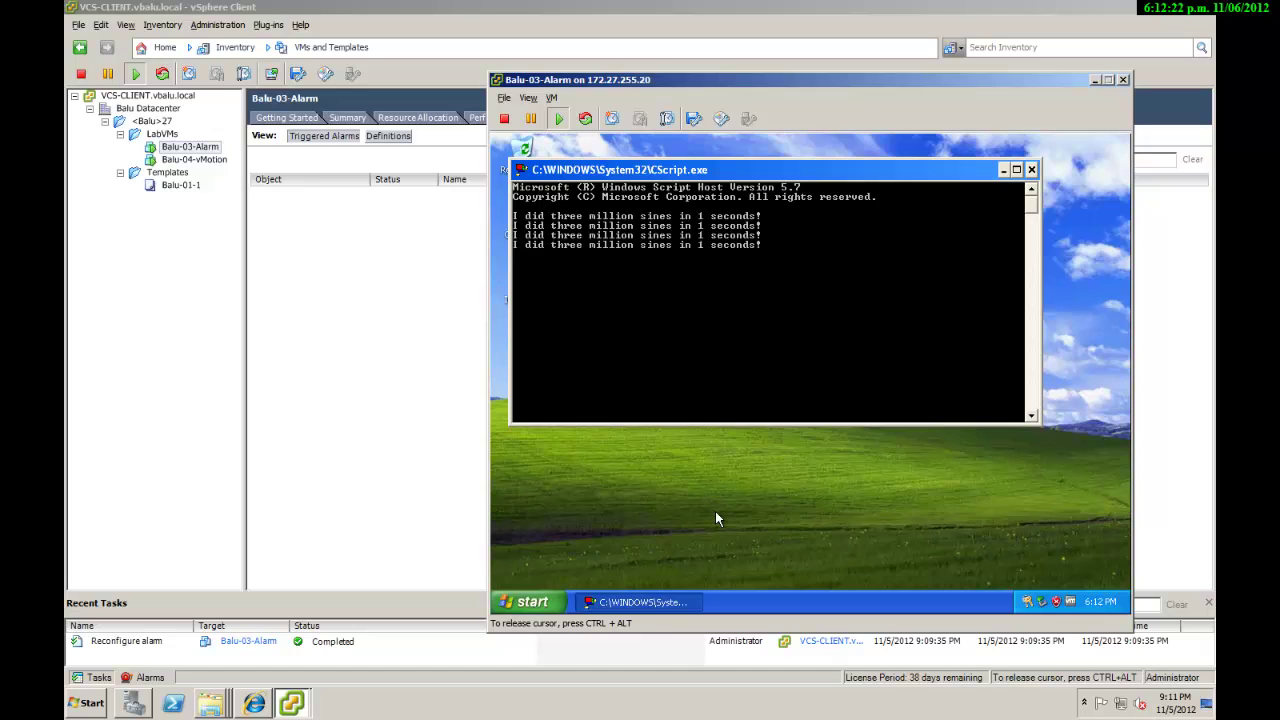
{"action": "right_click", "coordinate": [759, 601]}
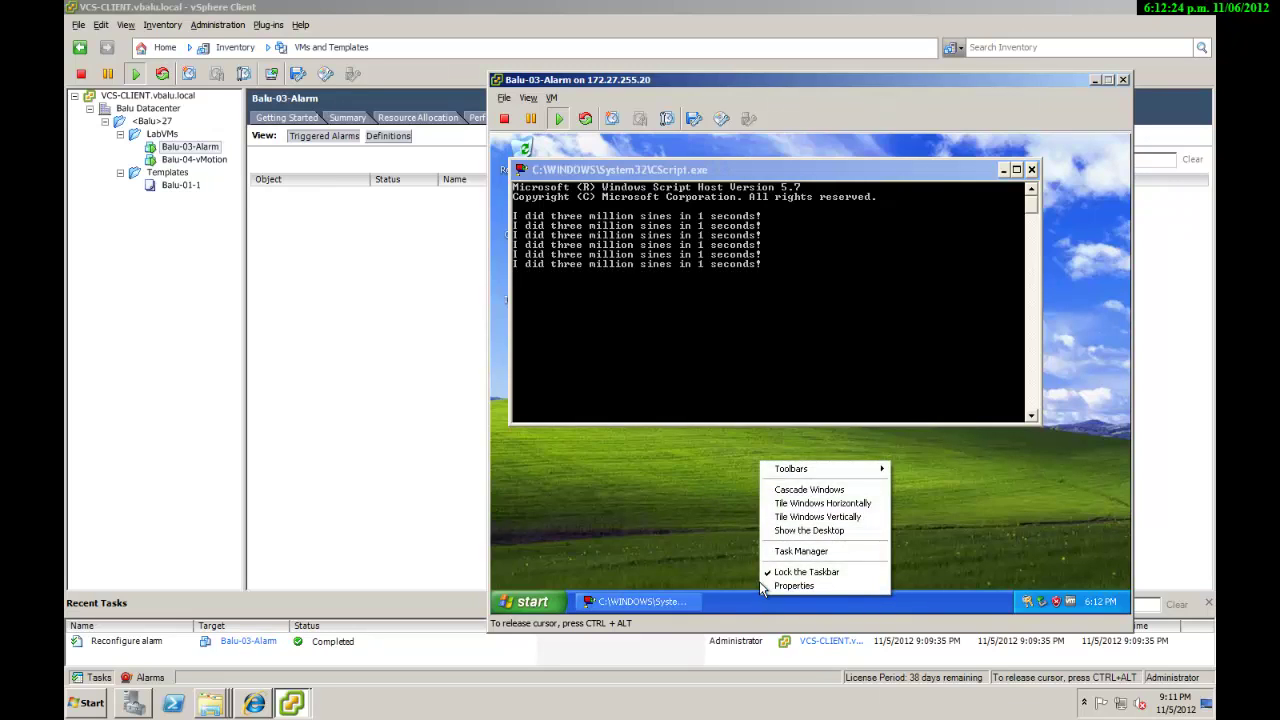
{"action": "left_click", "coordinate": [778, 551]}
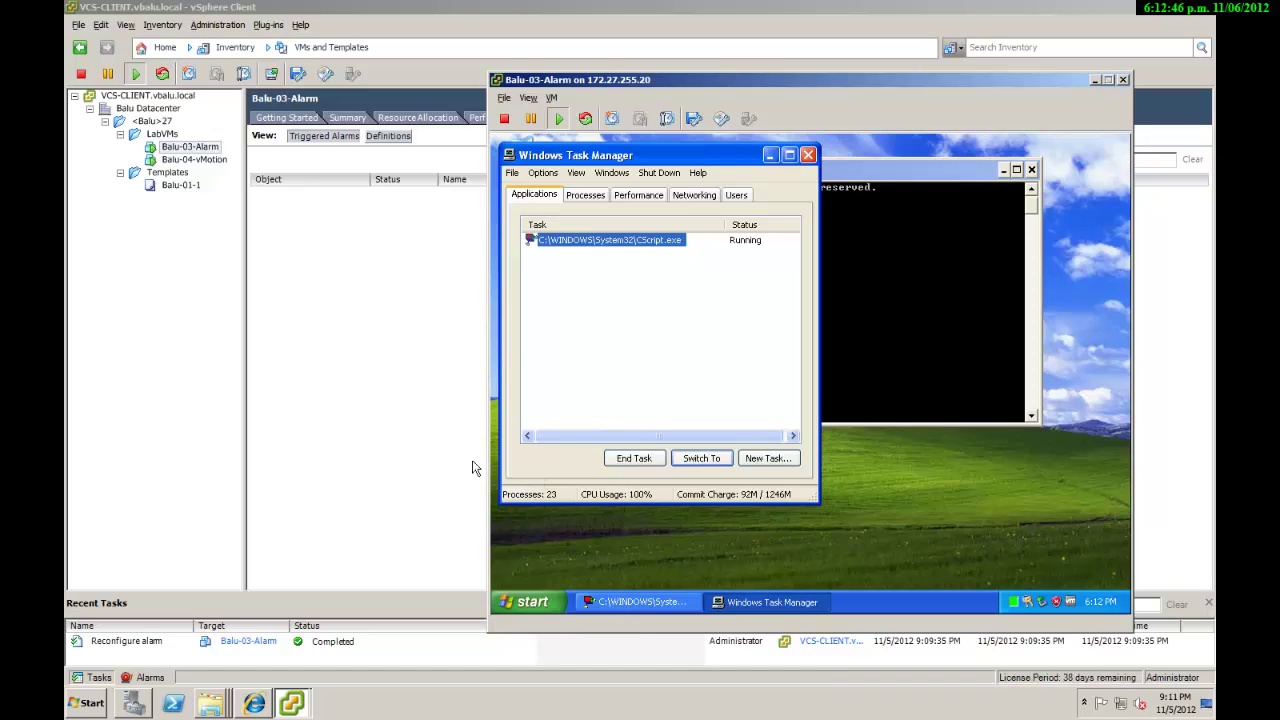
- Check the triggered alarms of Balu-03-Alarm and the progress of its suspend task in the vSphere Client
{"action": "left_click", "coordinate": [418, 421]}
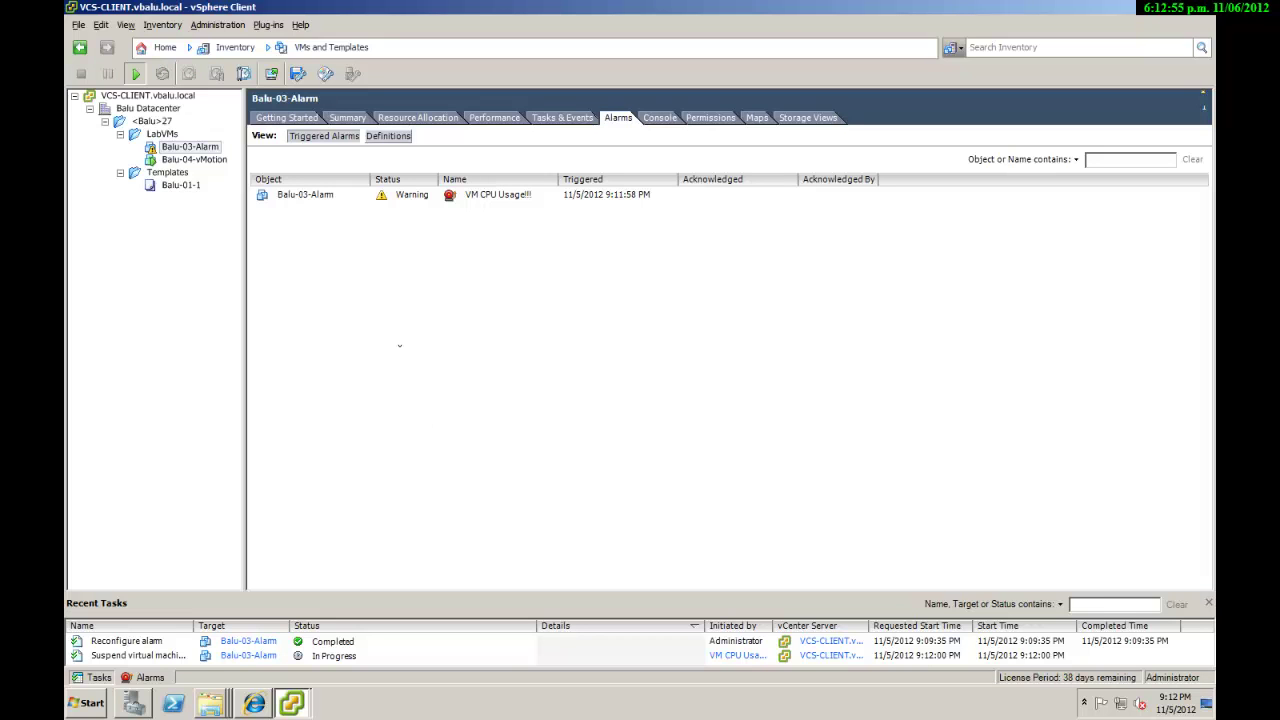
{"action": "left_click", "coordinate": [350, 197]}
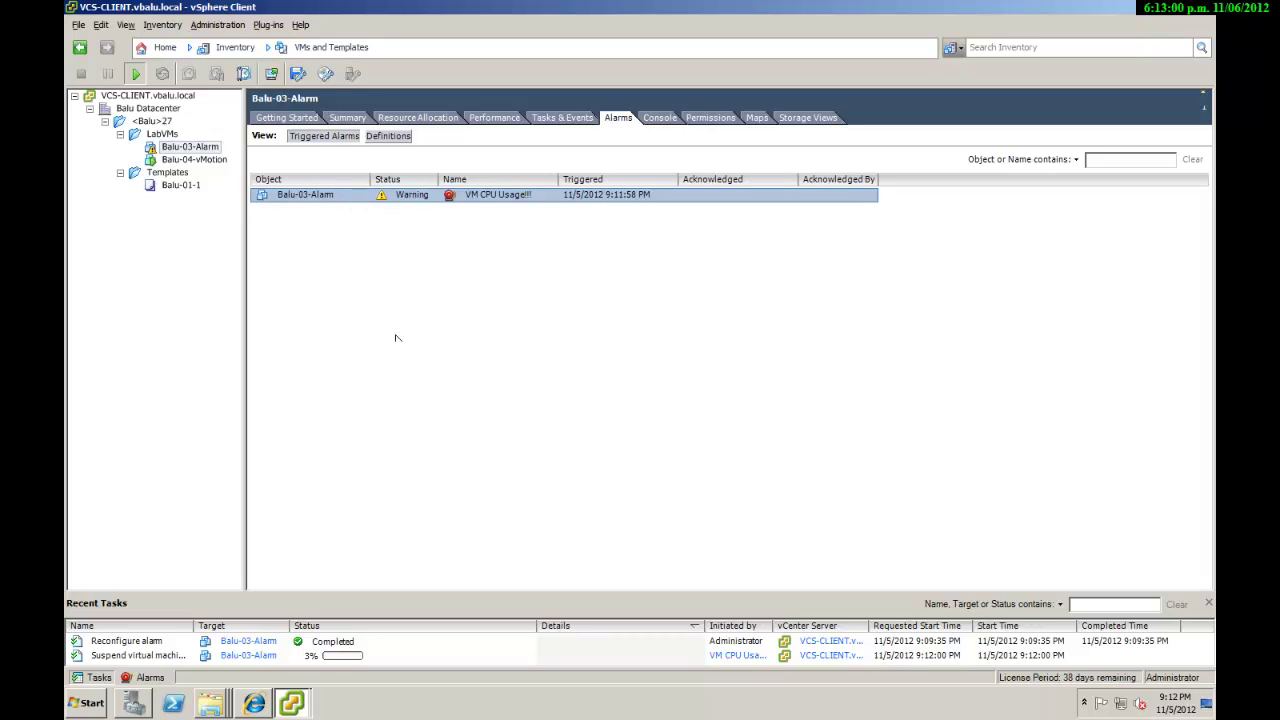
{"action": "left_click", "coordinate": [241, 665]}
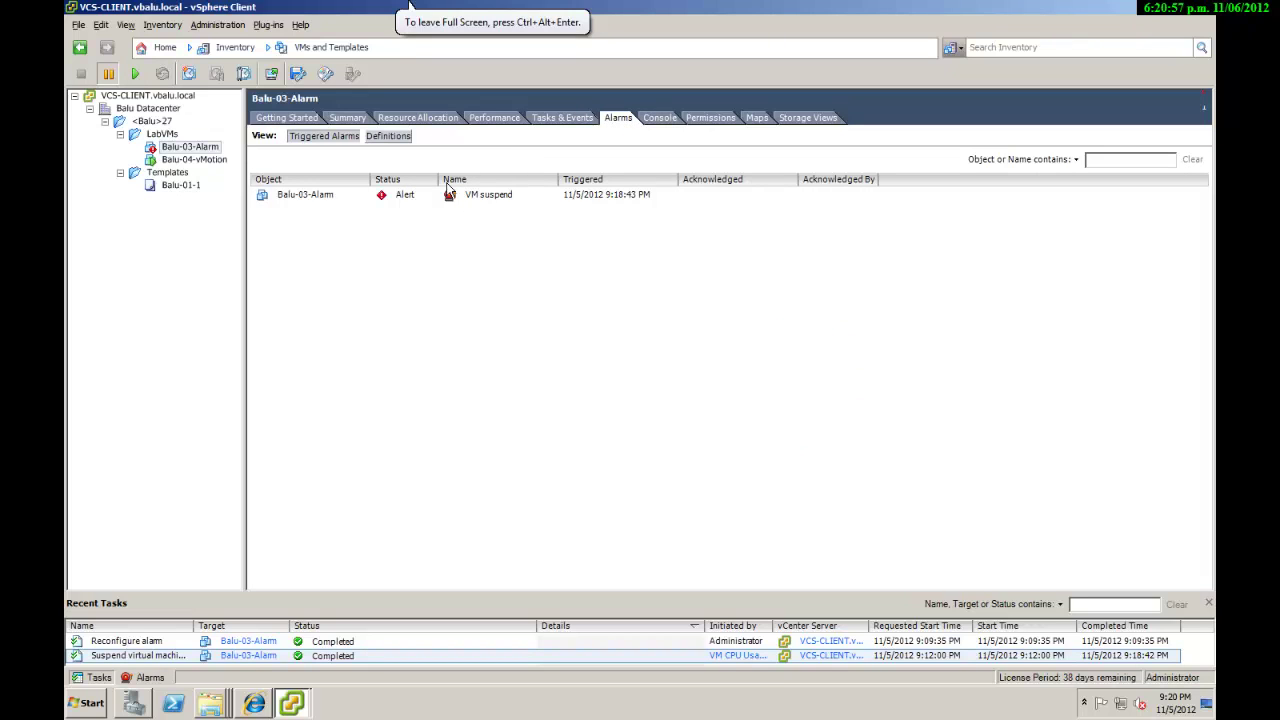
{"action": "left_click", "coordinate": [356, 200]}
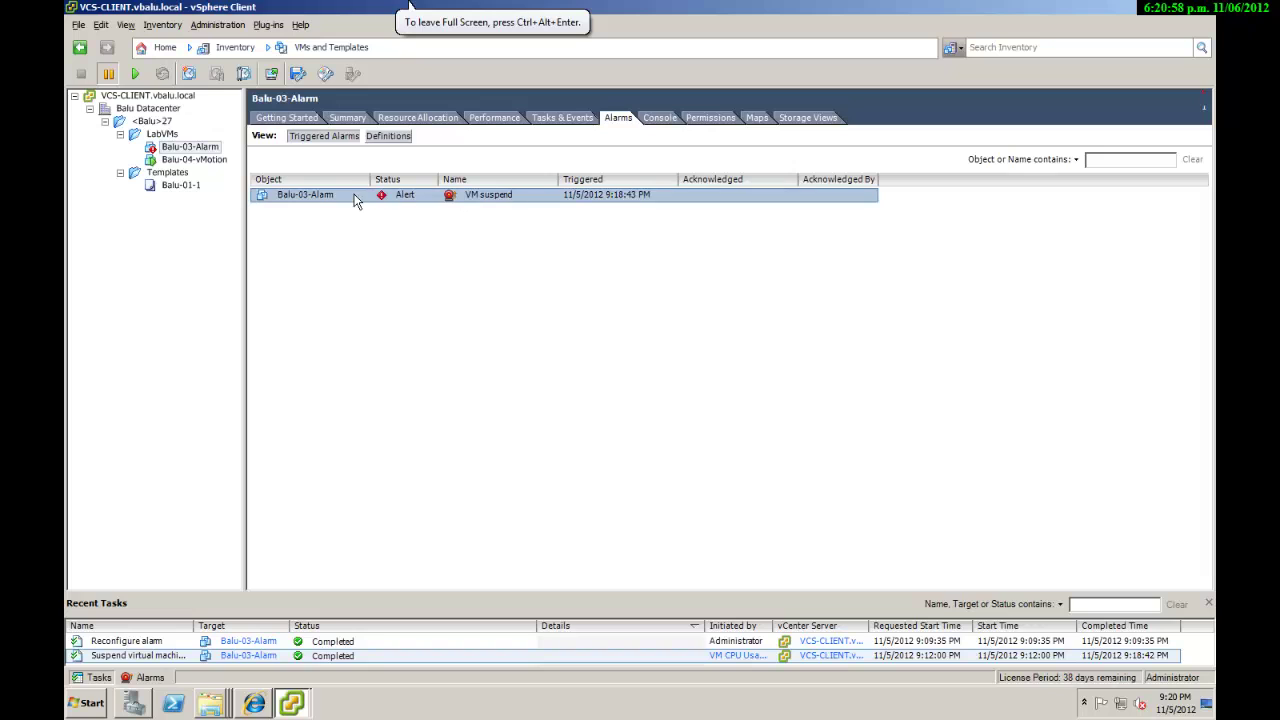
- Acknowledge the triggered VM suspend alarm on Balu-03-Alarm and clear it from the triggered alarms
{"action": "right_click", "coordinate": [465, 200]}
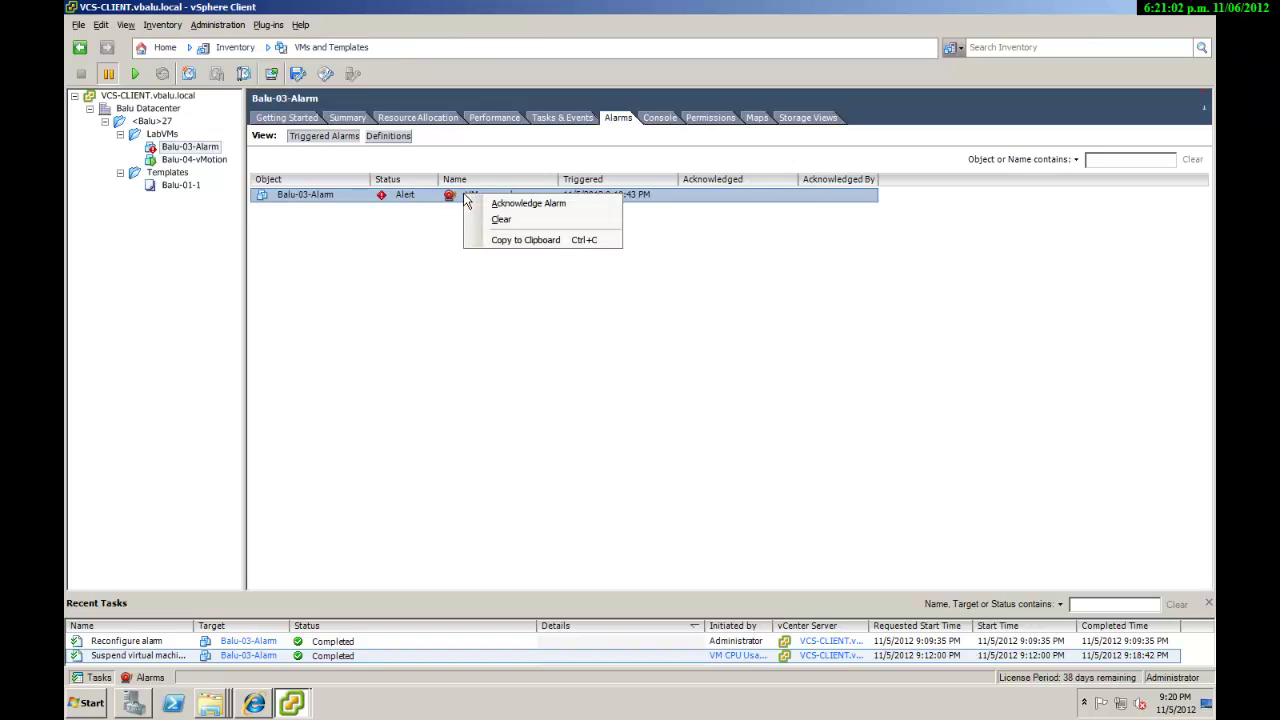
{"action": "left_click", "coordinate": [488, 205]}
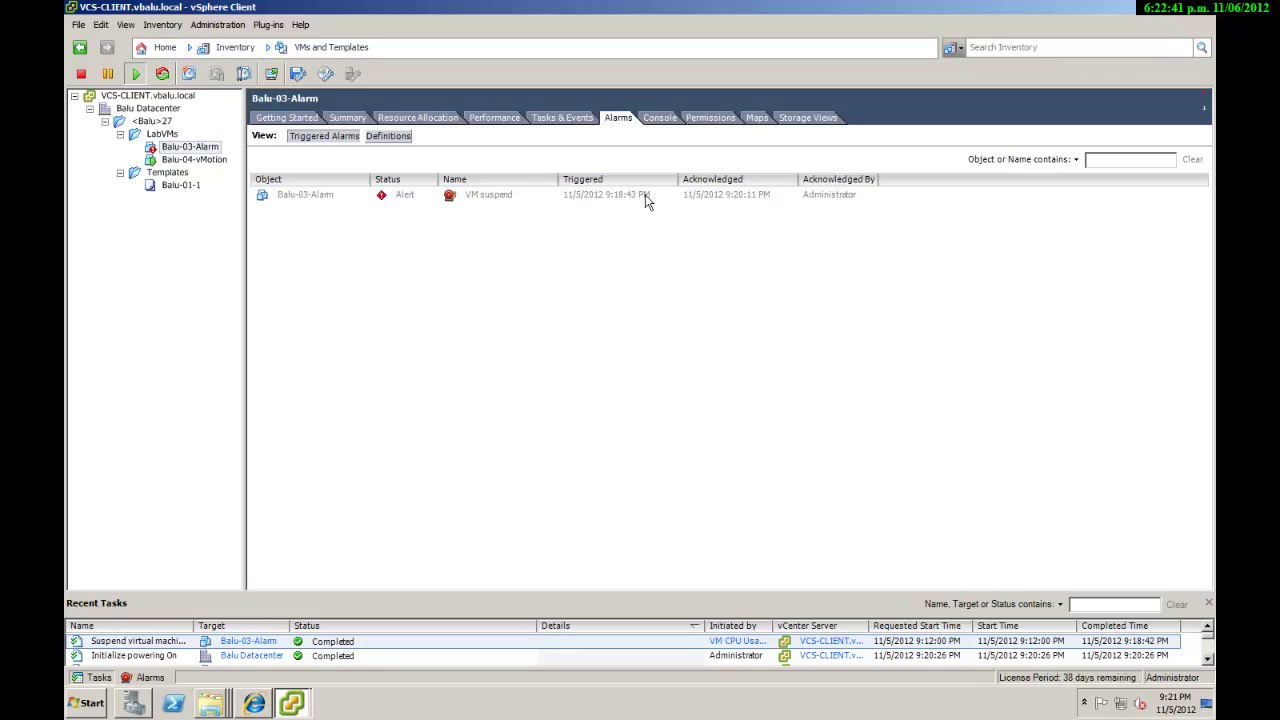
{"action": "right_click", "coordinate": [645, 202]}
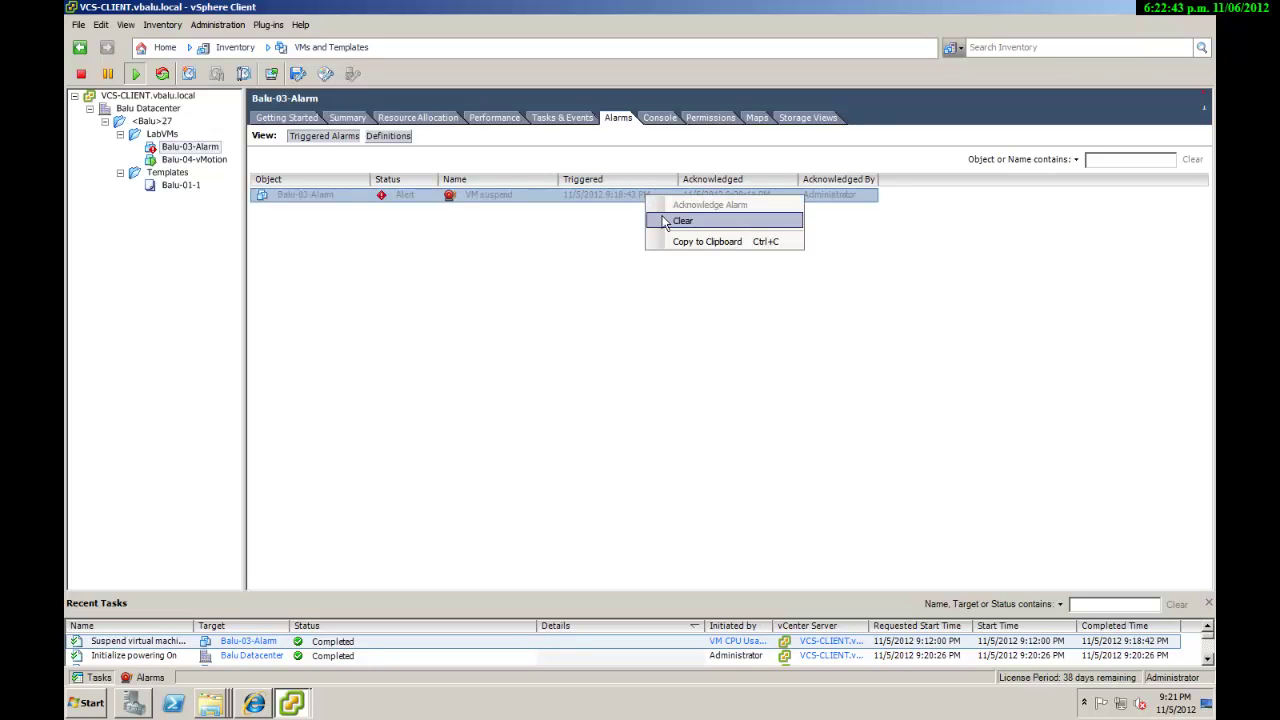
{"action": "left_click", "coordinate": [664, 221]}
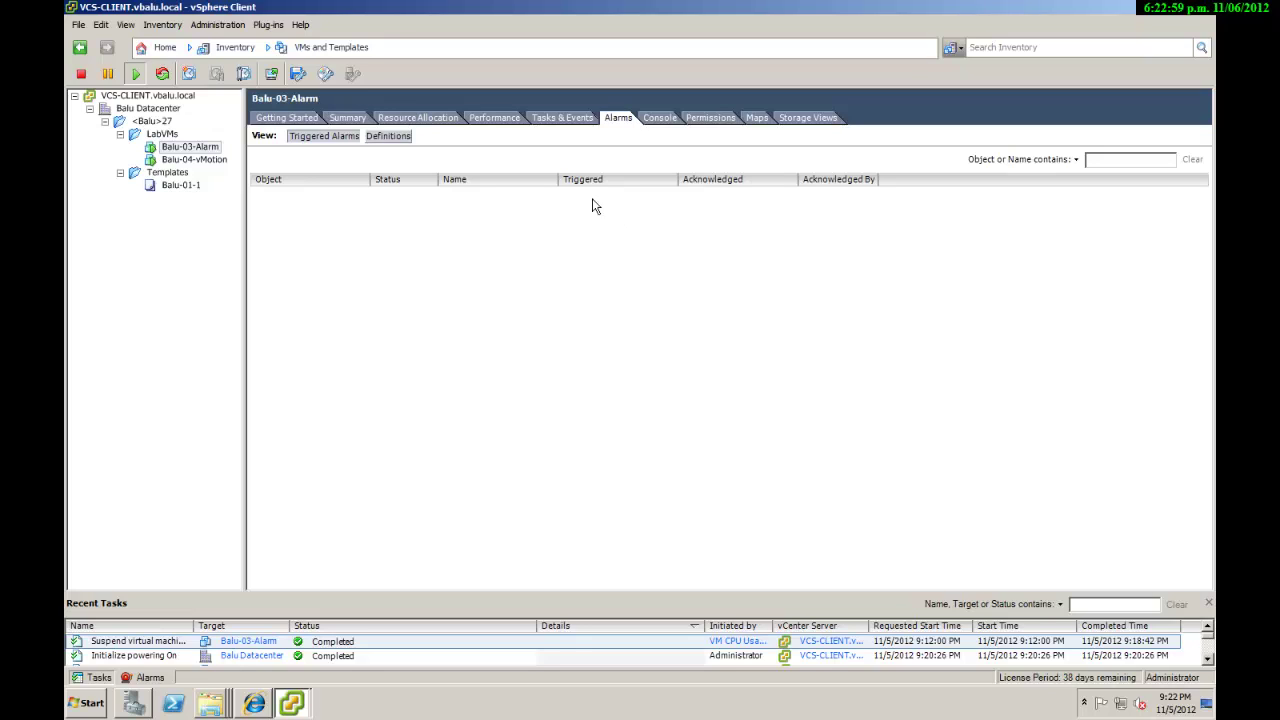
- Disable the VM CPU Usage!!! alarm in the alarm definitions of Balu-03-Alarm
{"action": "left_click", "coordinate": [377, 135]}
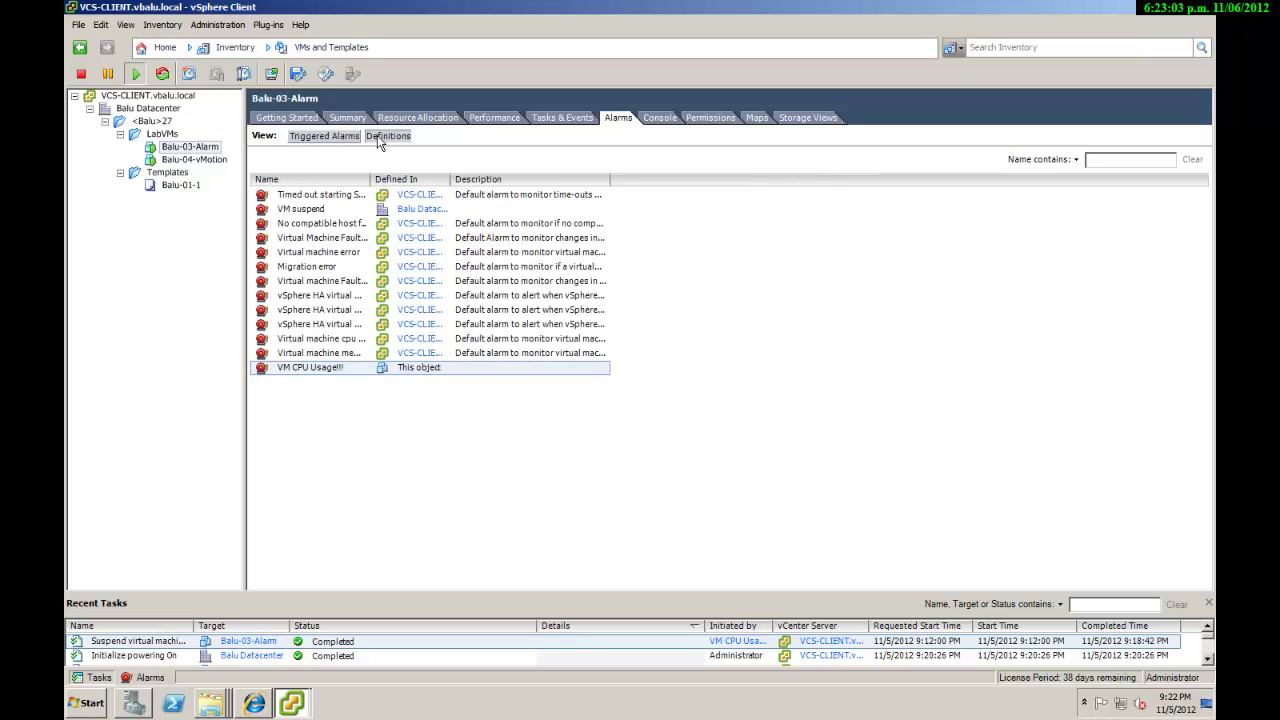
{"action": "right_click", "coordinate": [299, 368]}
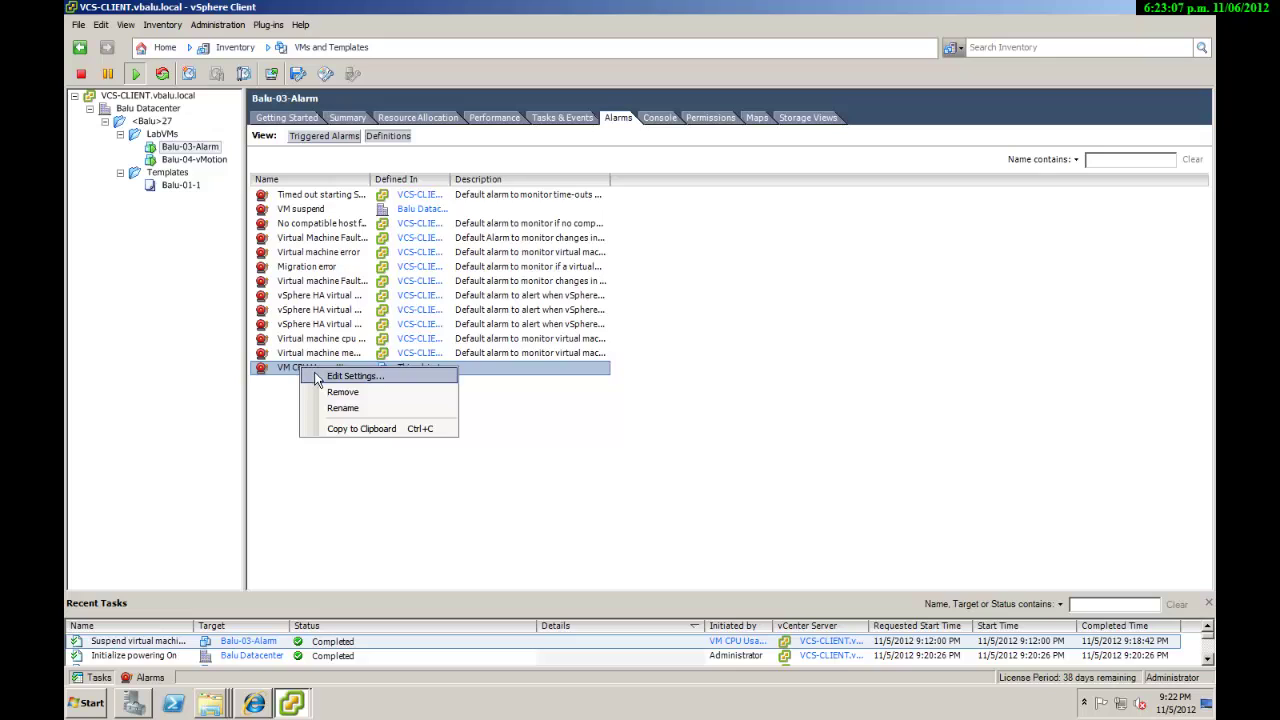
{"action": "left_click", "coordinate": [317, 378]}
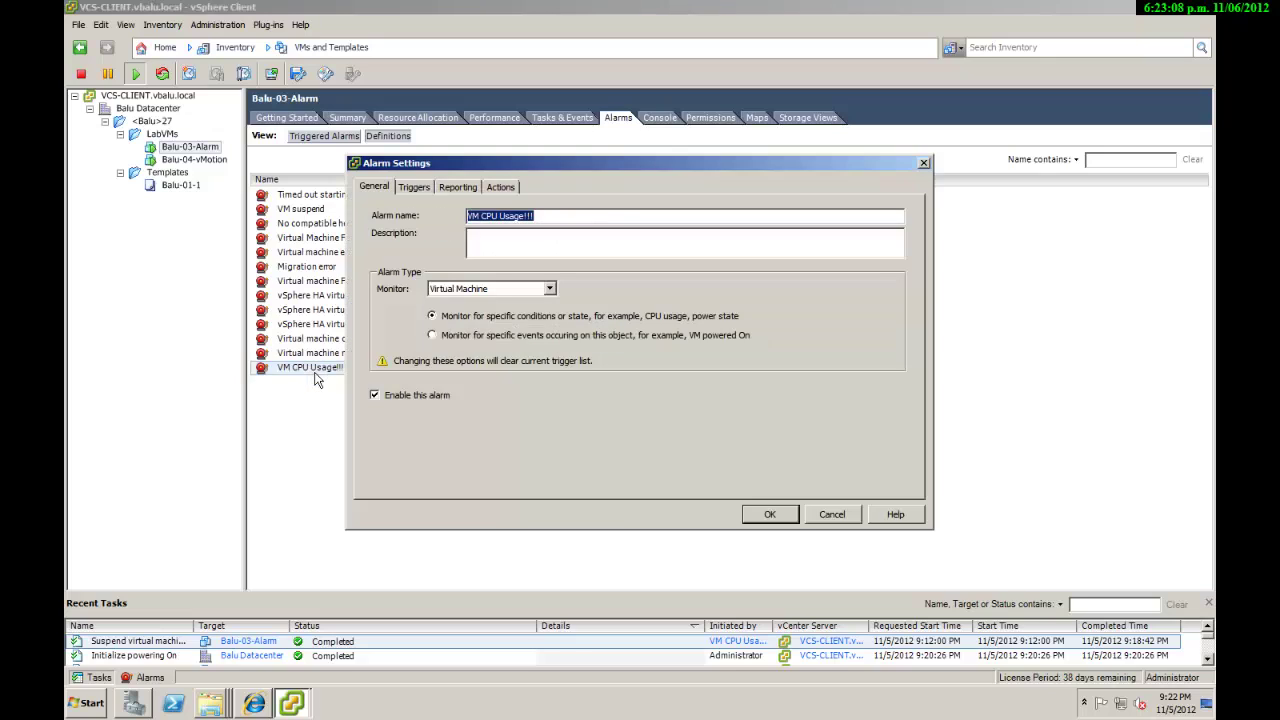
{"action": "left_click", "coordinate": [375, 395]}
{"action": "left_click", "coordinate": [765, 515]}
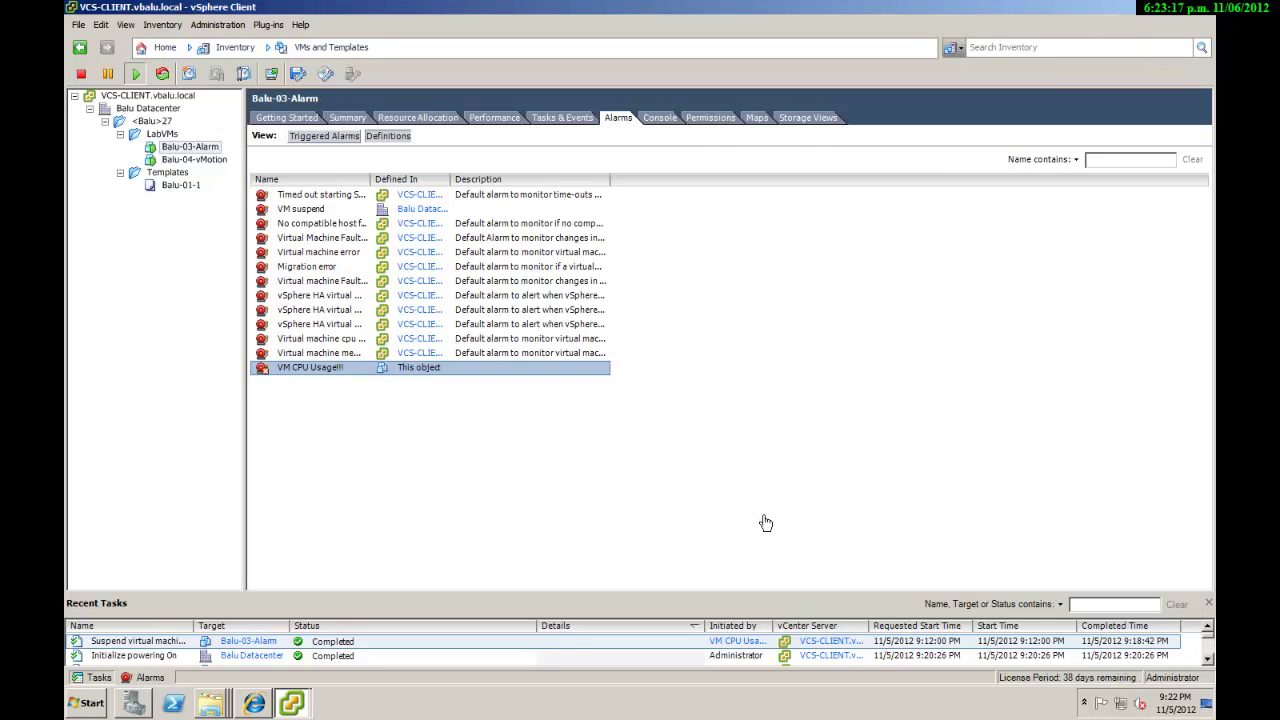
{"action": "right_click", "coordinate": [287, 376]}
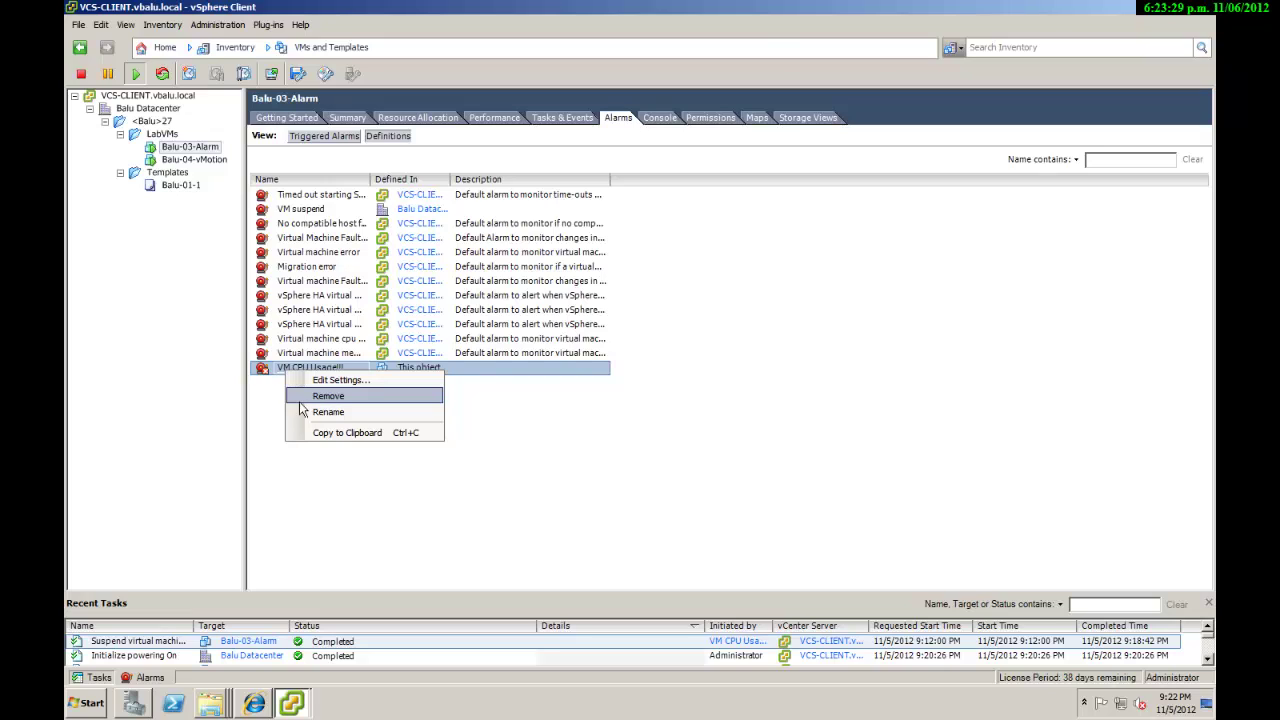
{"action": "left_click", "coordinate": [267, 410]}
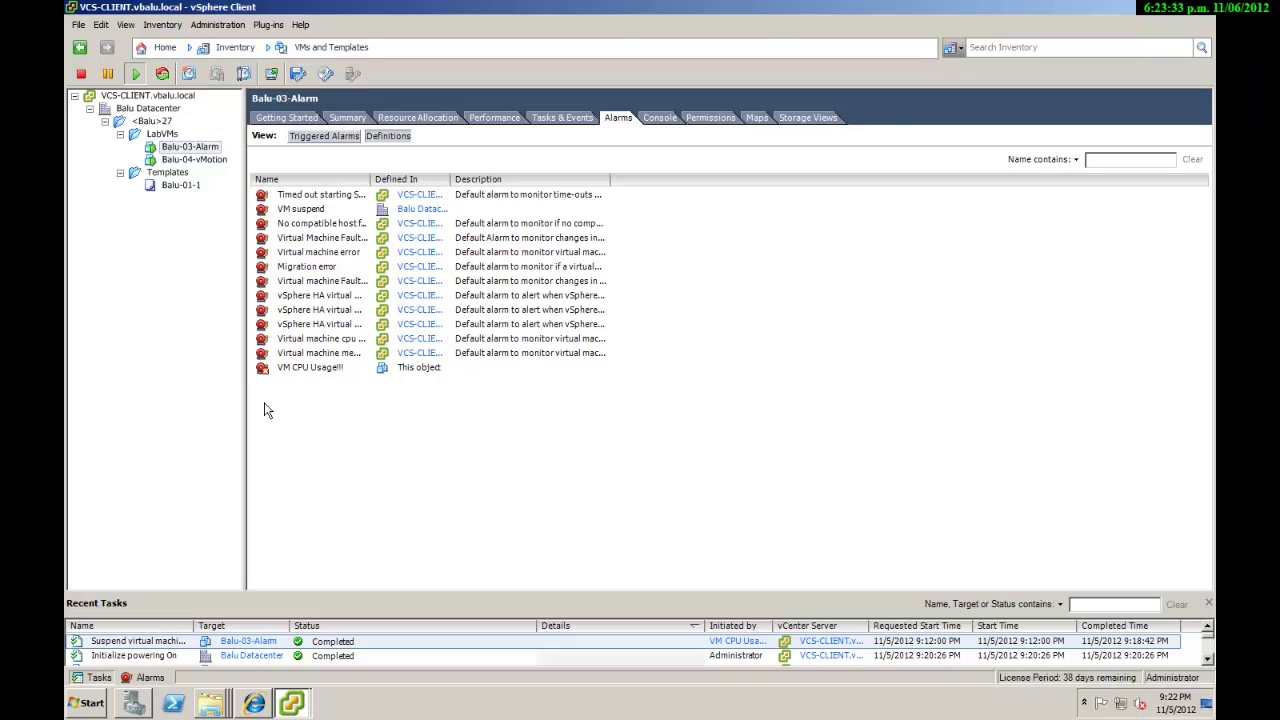
- Disable the VM suspend alarm defined on Balu Datacenter
{"action": "left_click", "coordinate": [163, 108]}
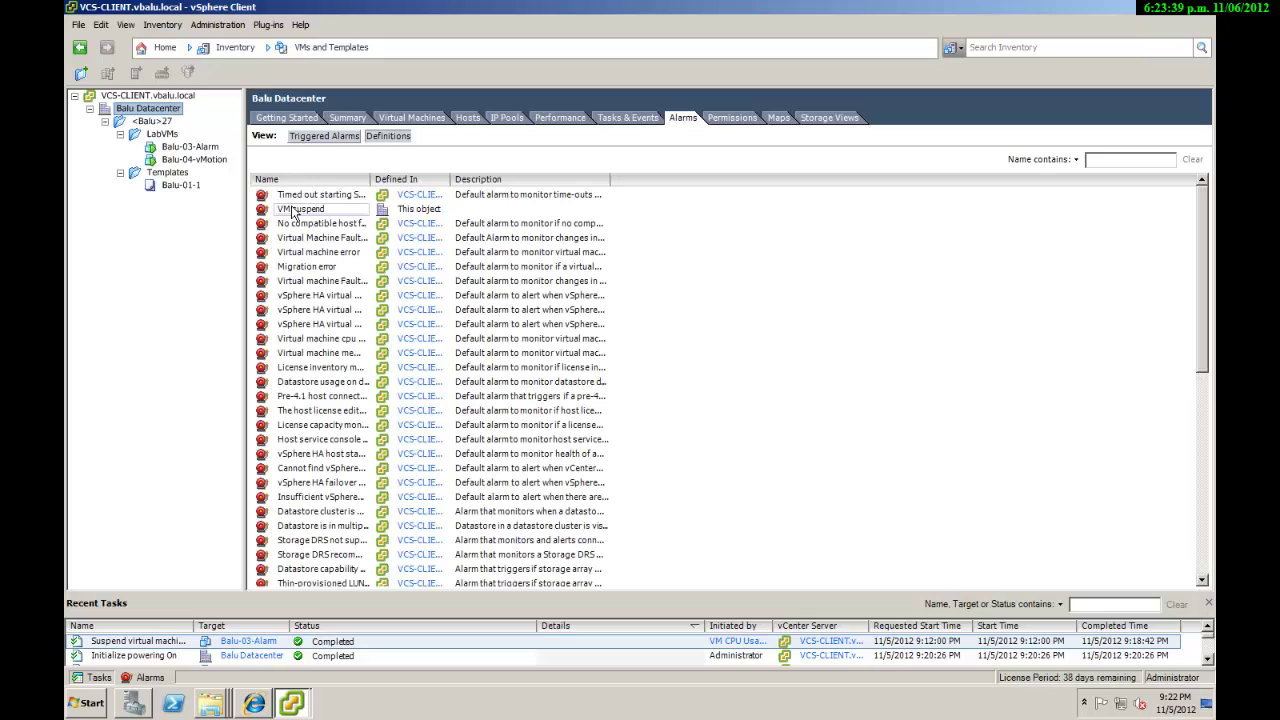
{"action": "left_click", "coordinate": [293, 210]}
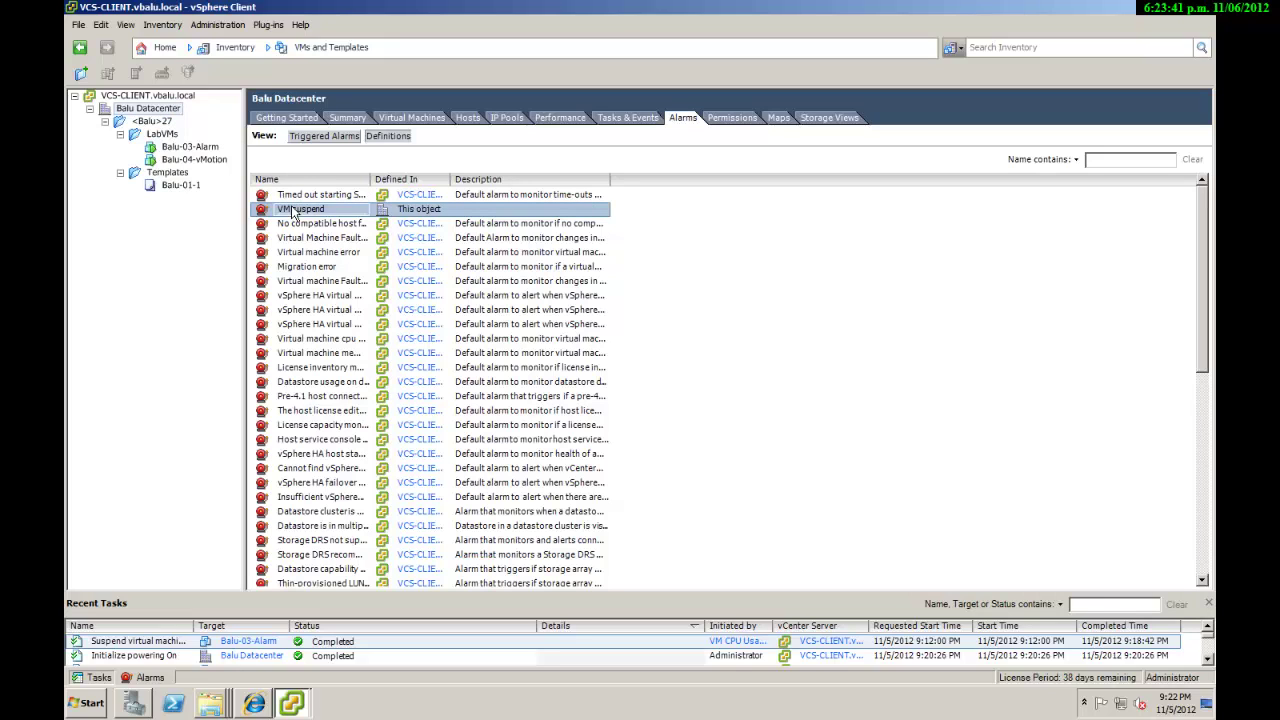
{"action": "right_click", "coordinate": [294, 213]}
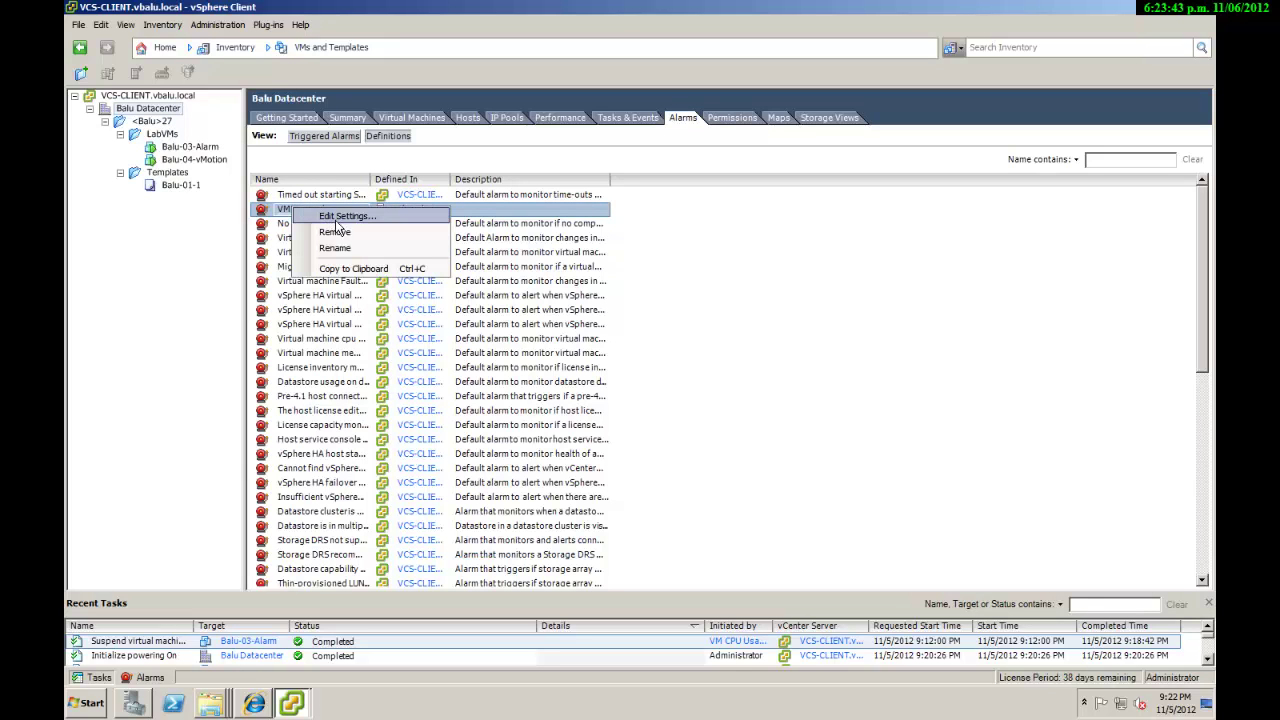
{"action": "left_click", "coordinate": [341, 222]}
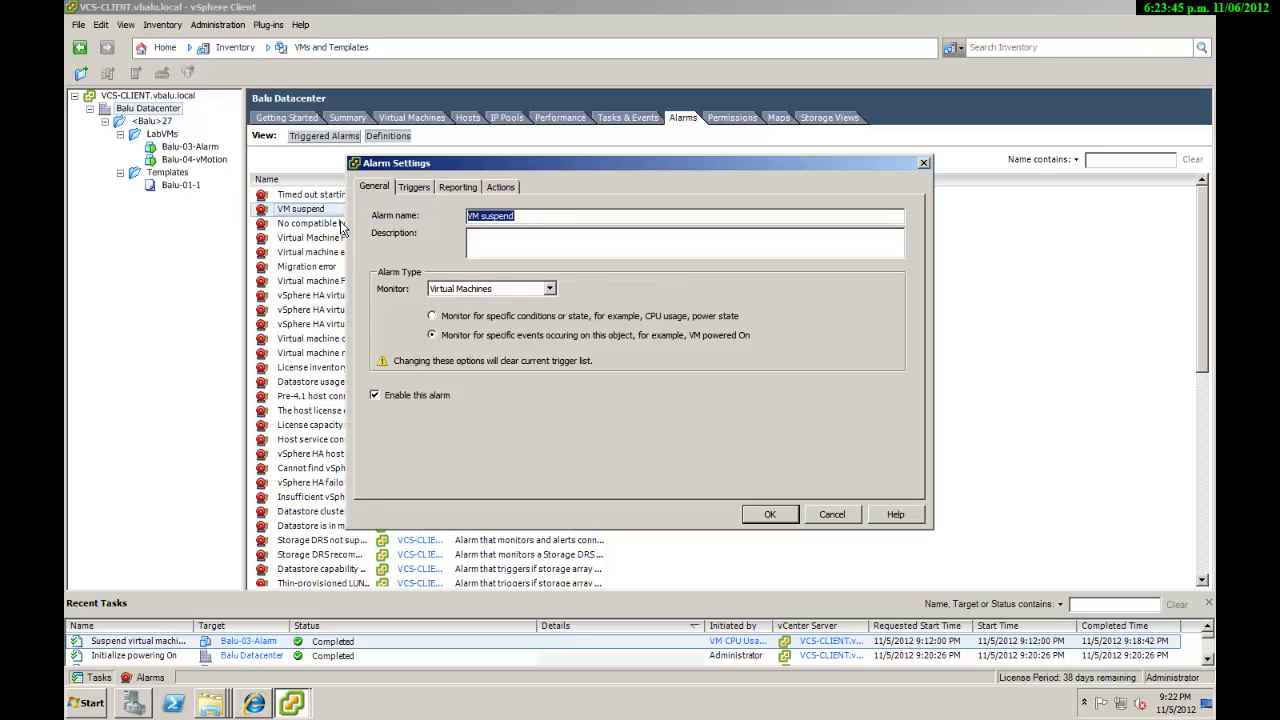
{"action": "left_click", "coordinate": [434, 395]}
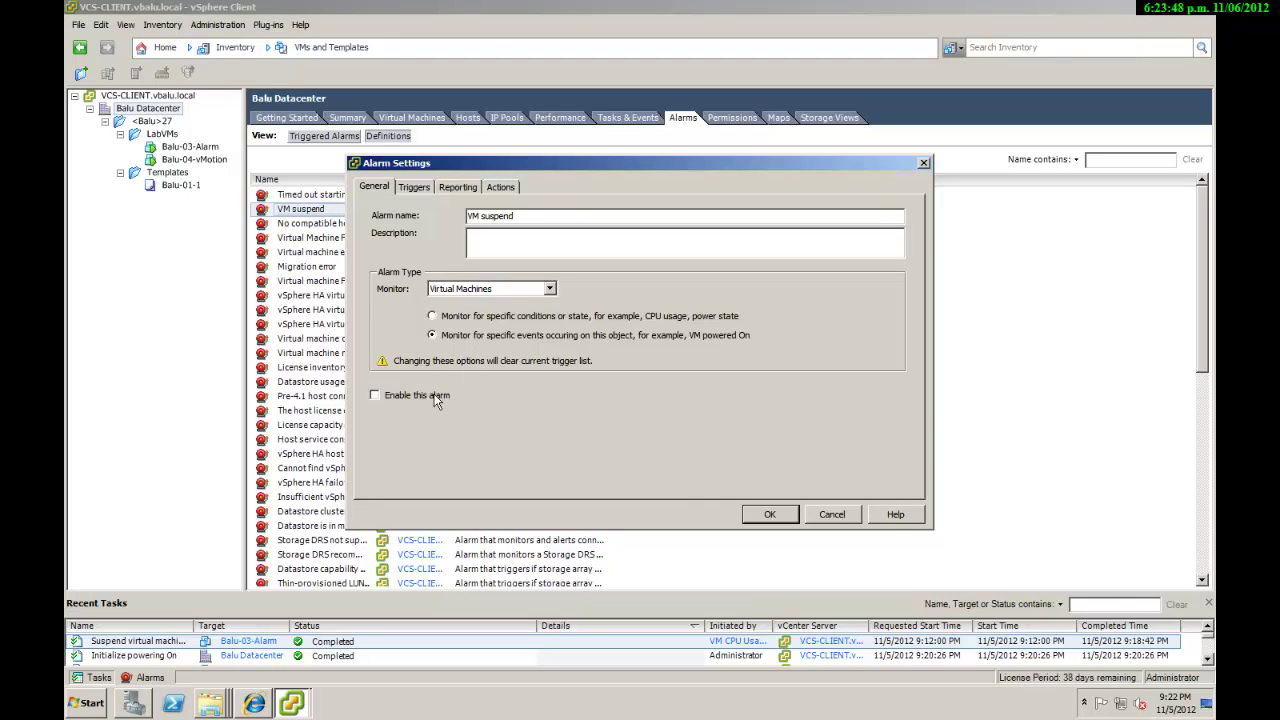
{"action": "left_click", "coordinate": [760, 514]}
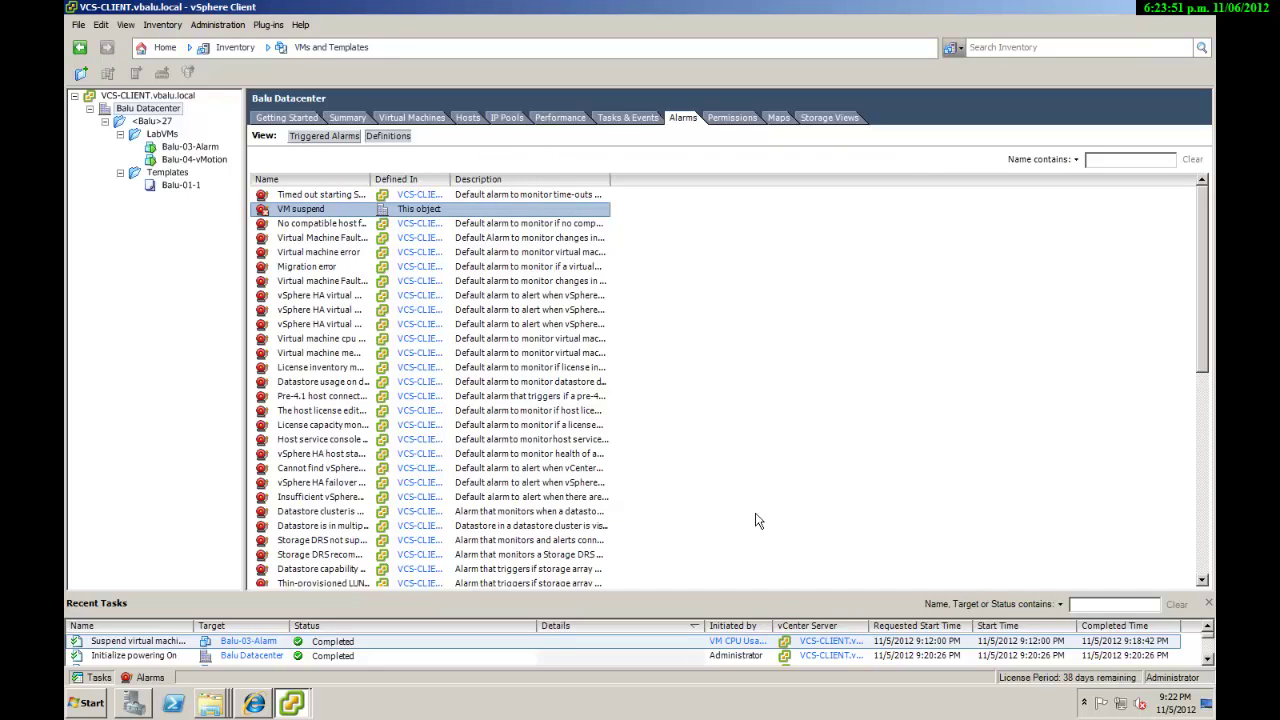